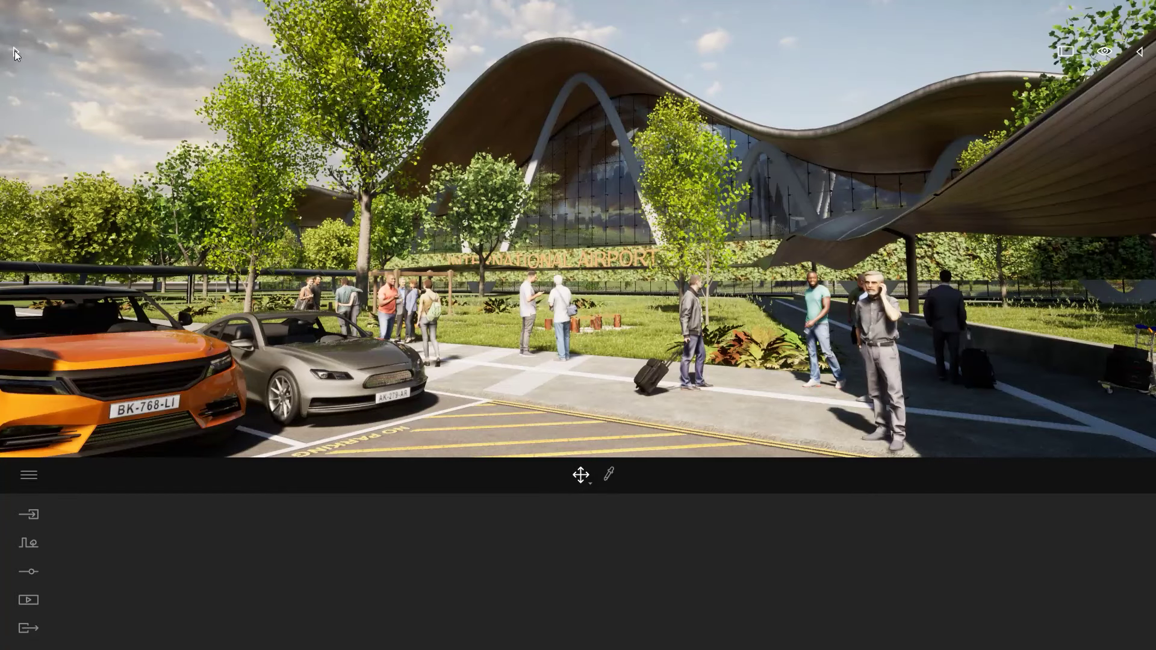
Browse the Library to Quixel Megascans > 3D Asset > Street > Bollard
left_click(14, 50)
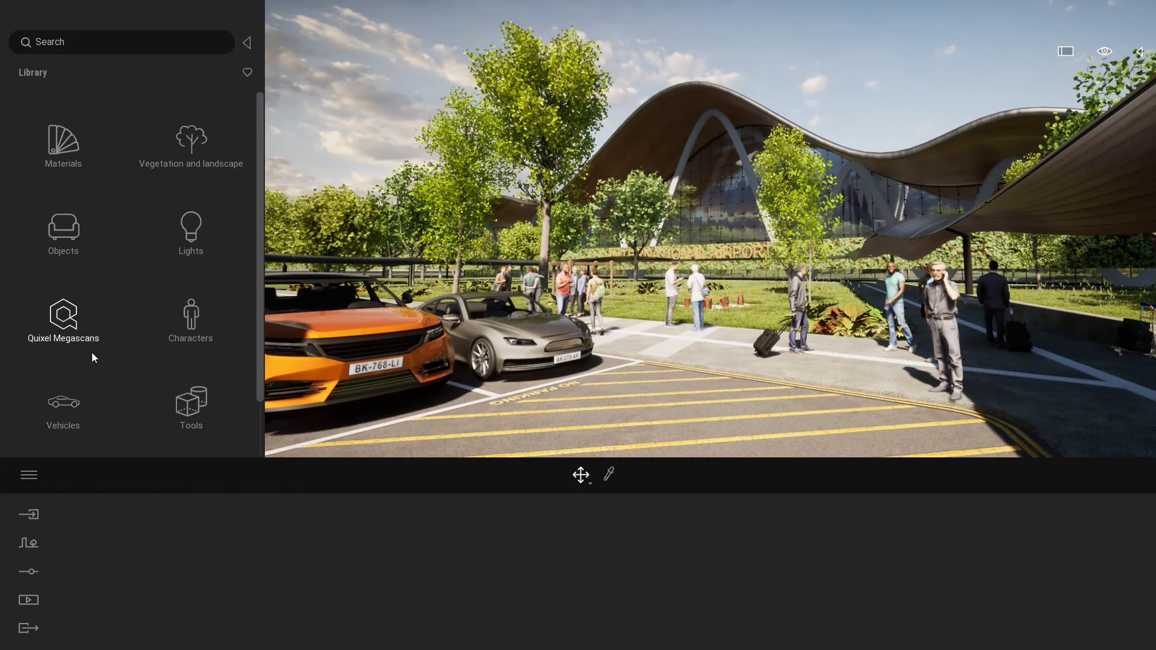
left_click(65, 329)
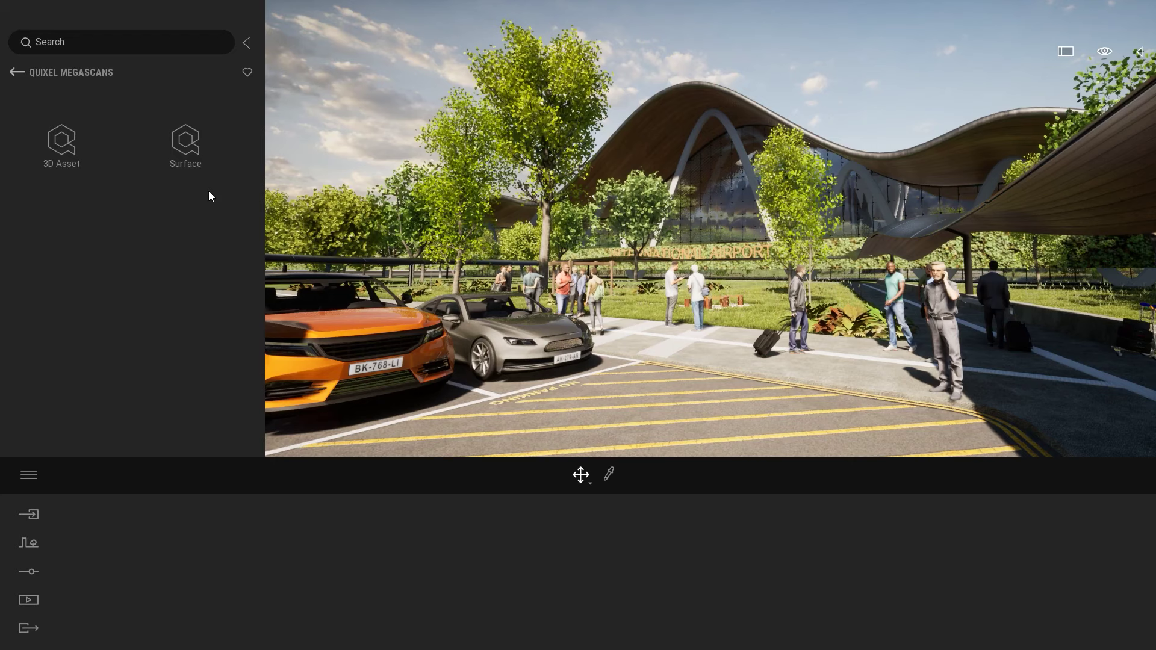
left_click(49, 151)
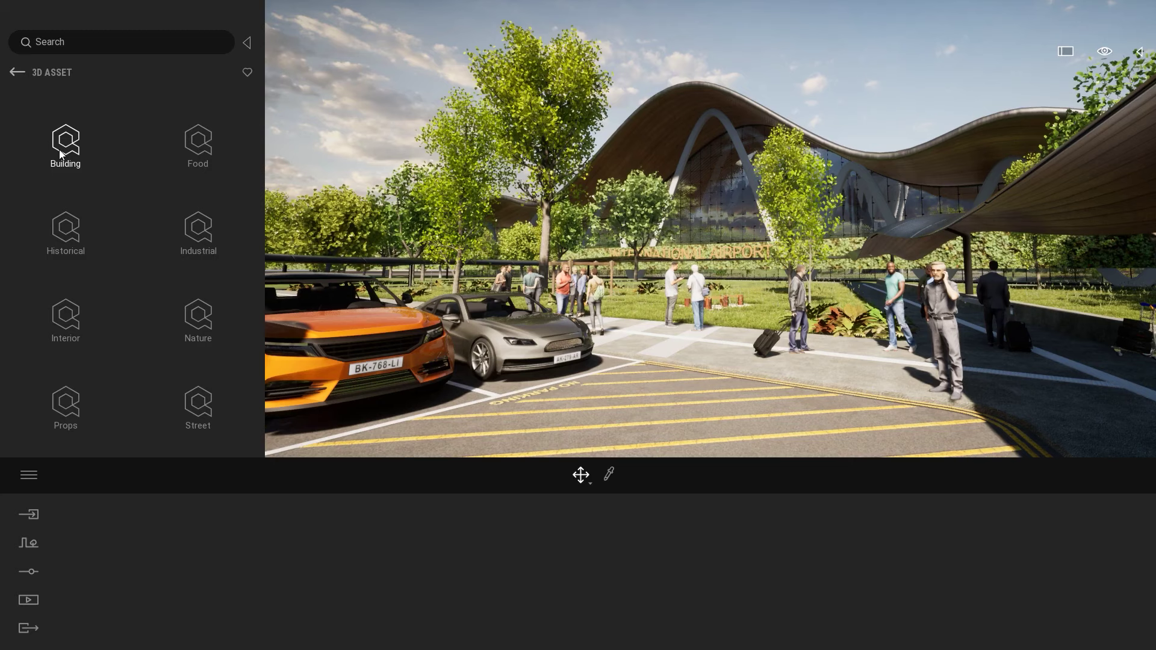
left_click(215, 407)
left_click(200, 159)
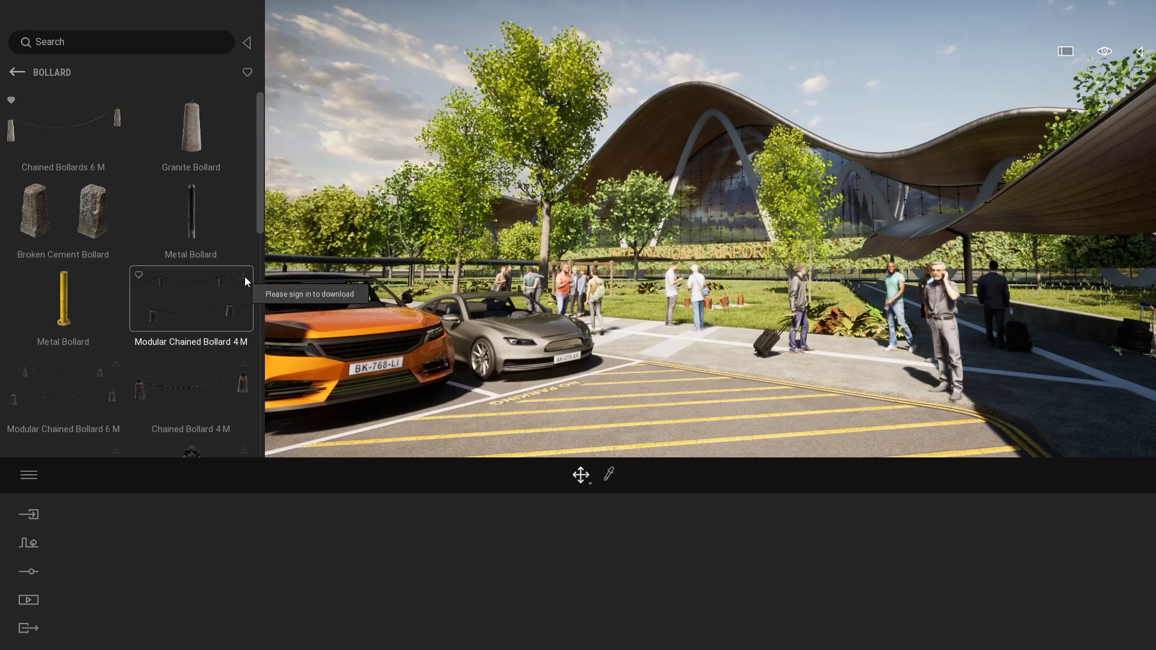
left_click(29, 477)
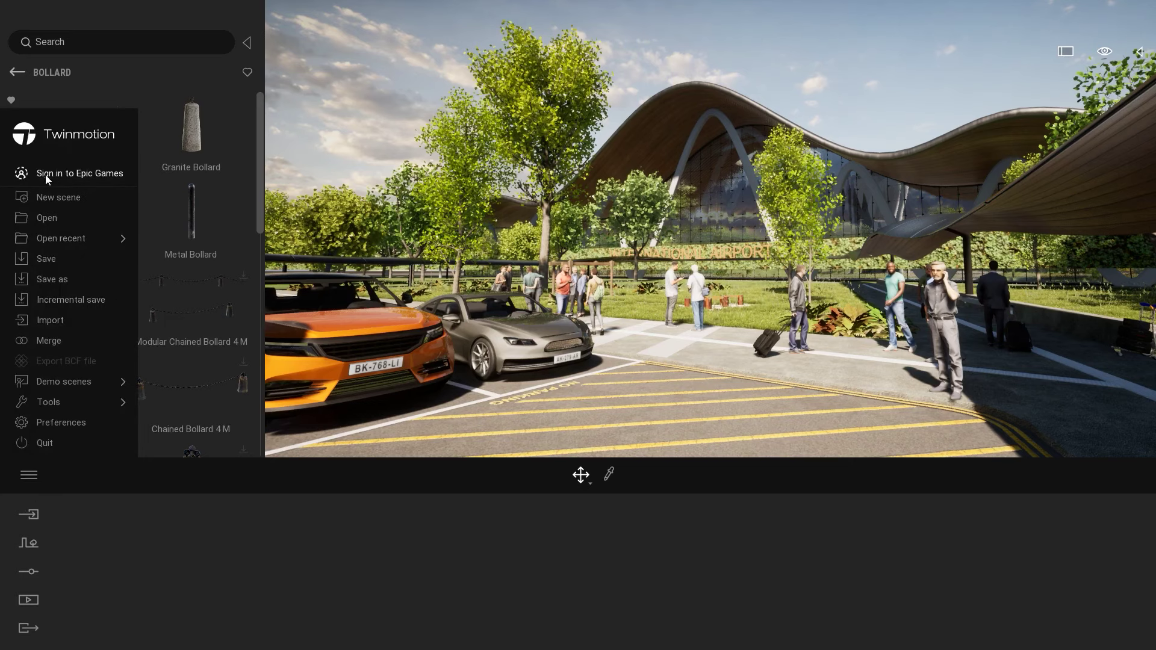
Sign in to Epic Games and dismiss the Signed In confirmation
key("Escape")
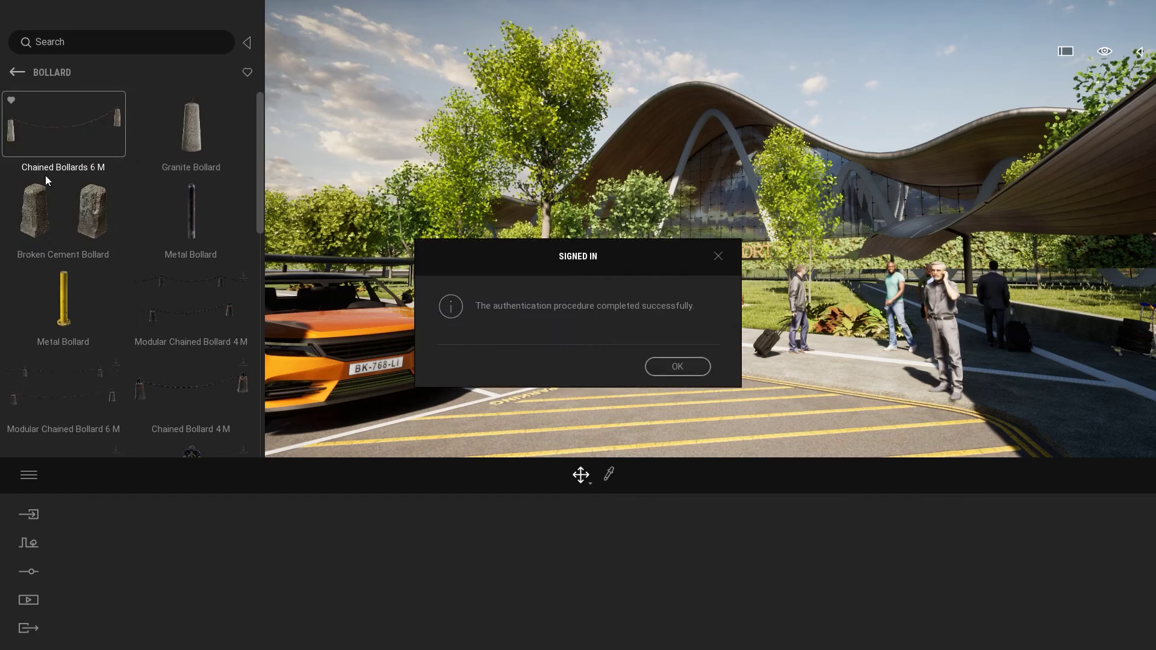
left_click(677, 366)
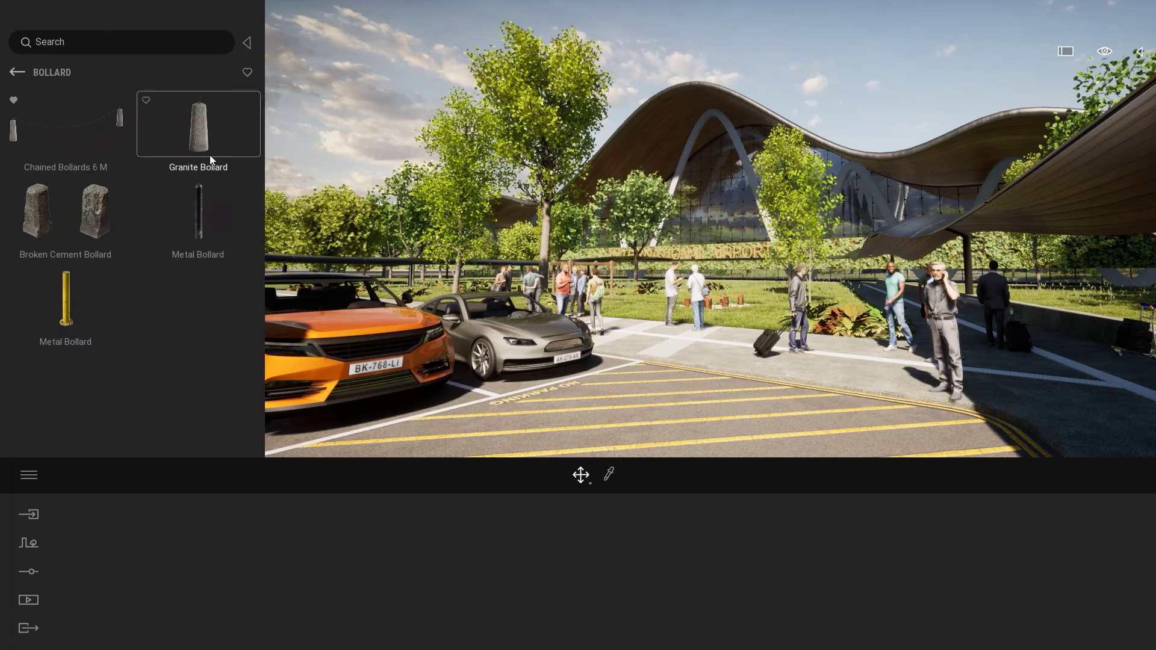
left_click_drag(256, 135, 262, 185)
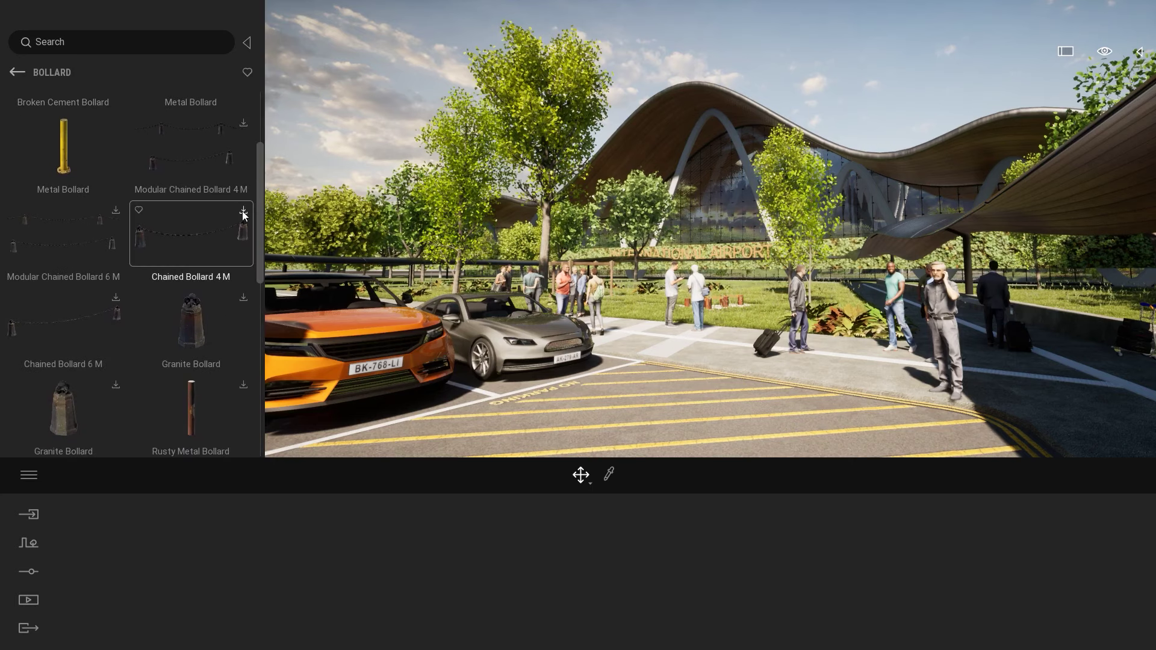
scroll(221, 239, "down", 1)
scroll(220, 240, "down", 1)
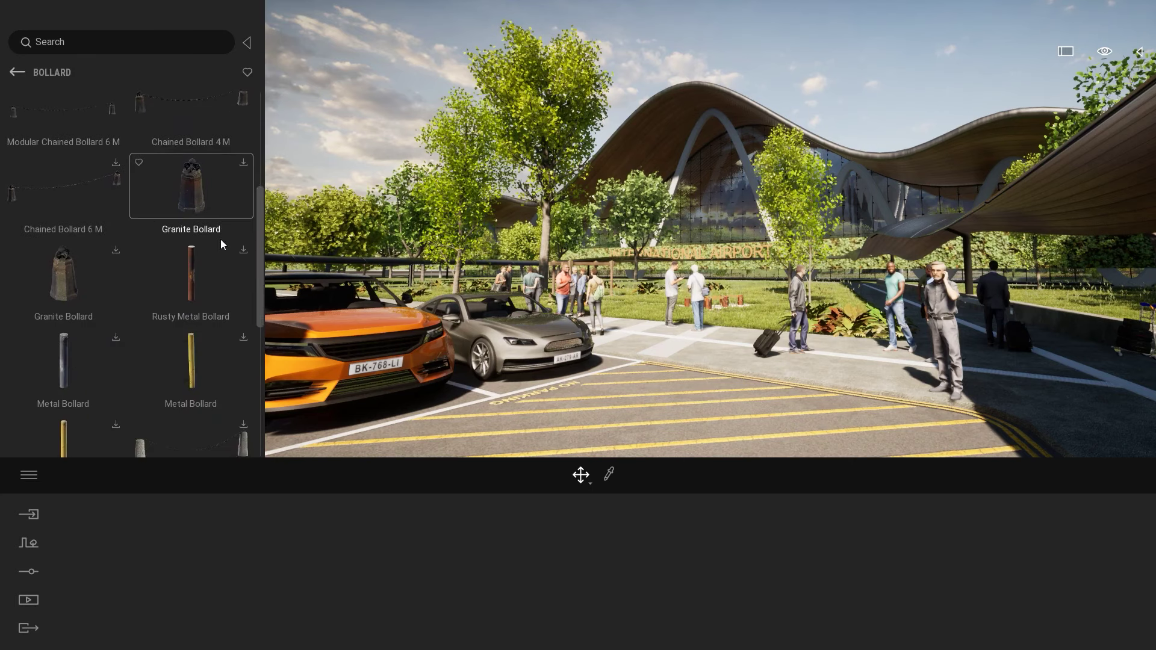
scroll(221, 239, "down", 1)
scroll(220, 239, "down", 1)
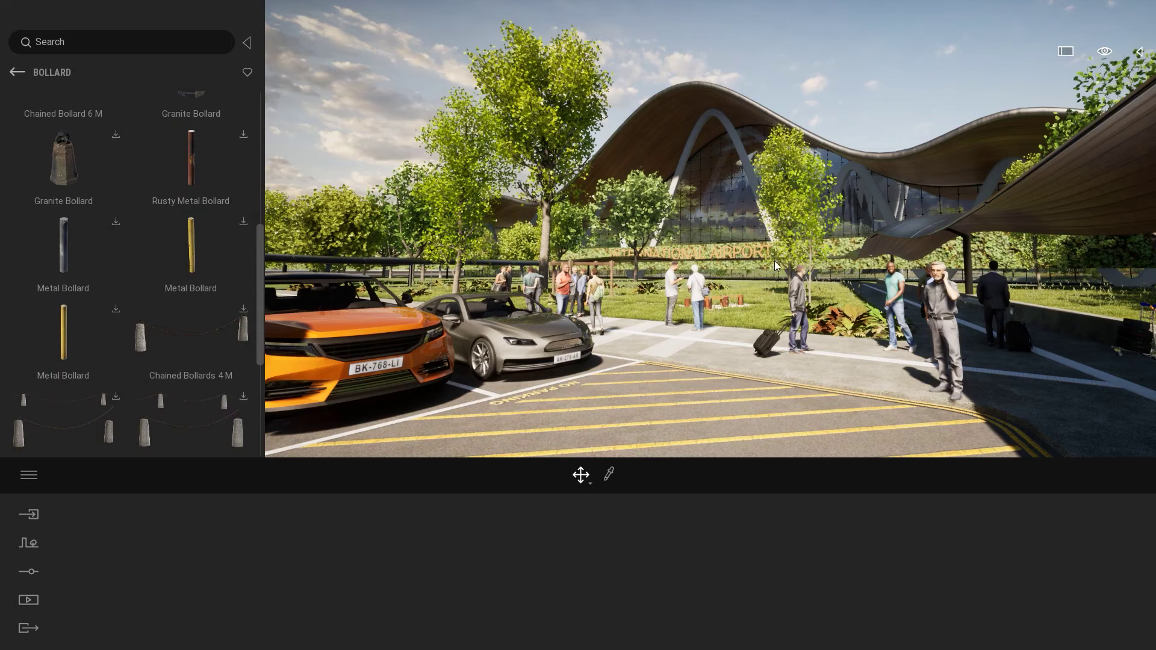
scroll(768, 264, "down", 3)
scroll(791, 283, "down", 2)
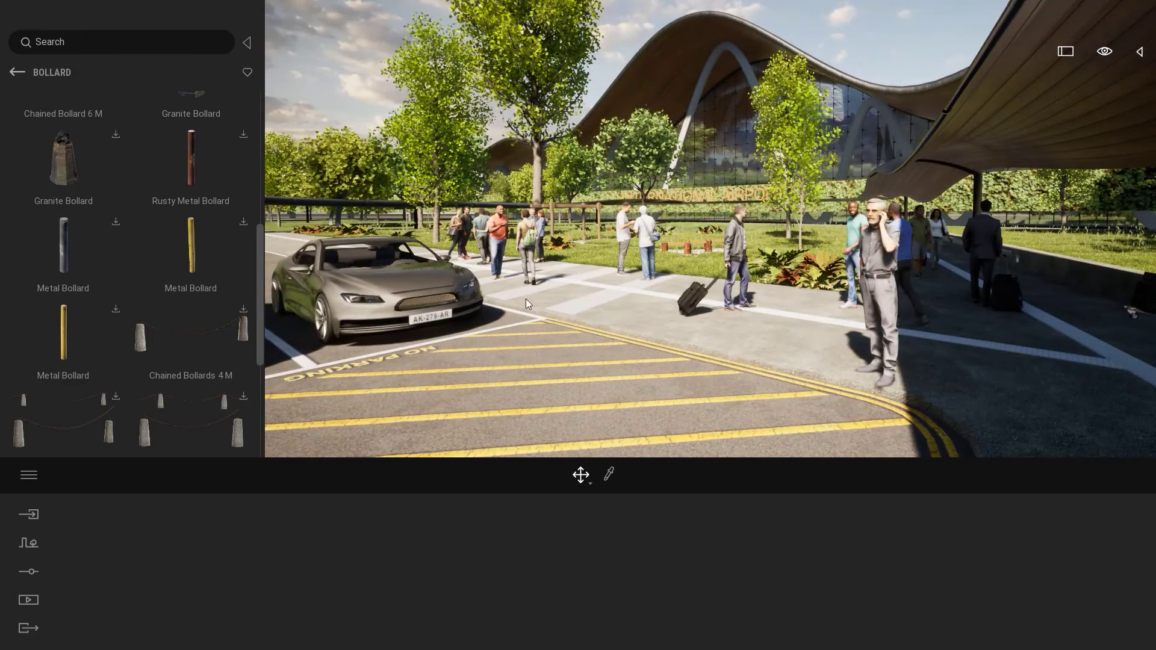
scroll(829, 361, "down", 2)
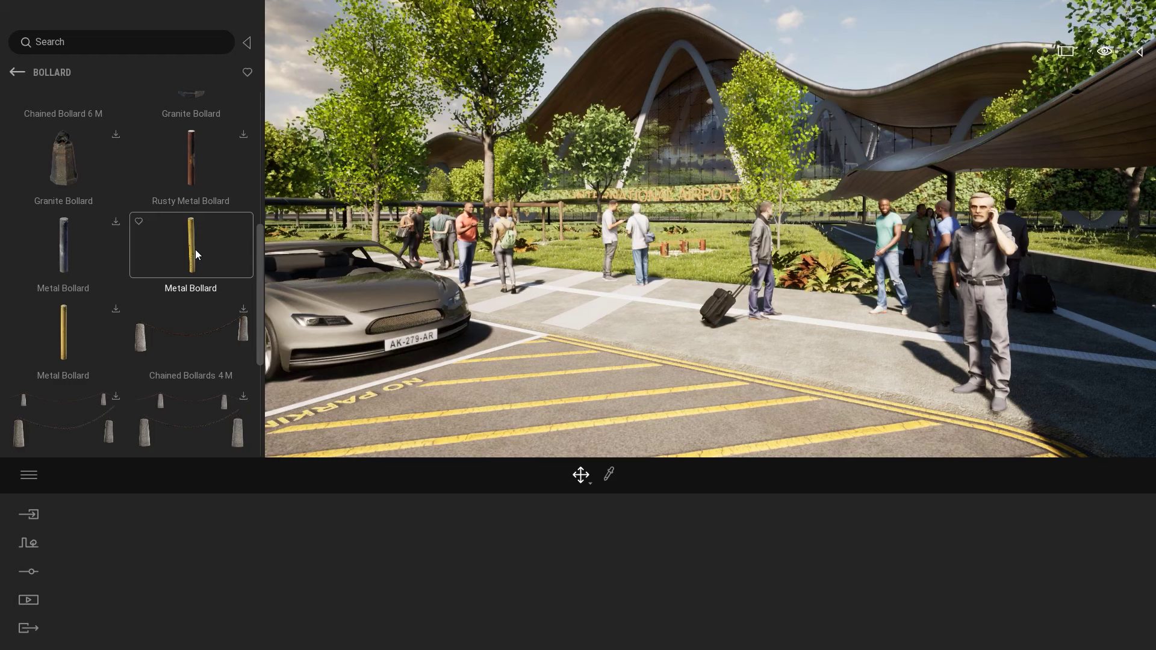
Place the first yellow Metal Bollards along the curb by the no-parking zone
left_click_drag(190, 256, 672, 348)
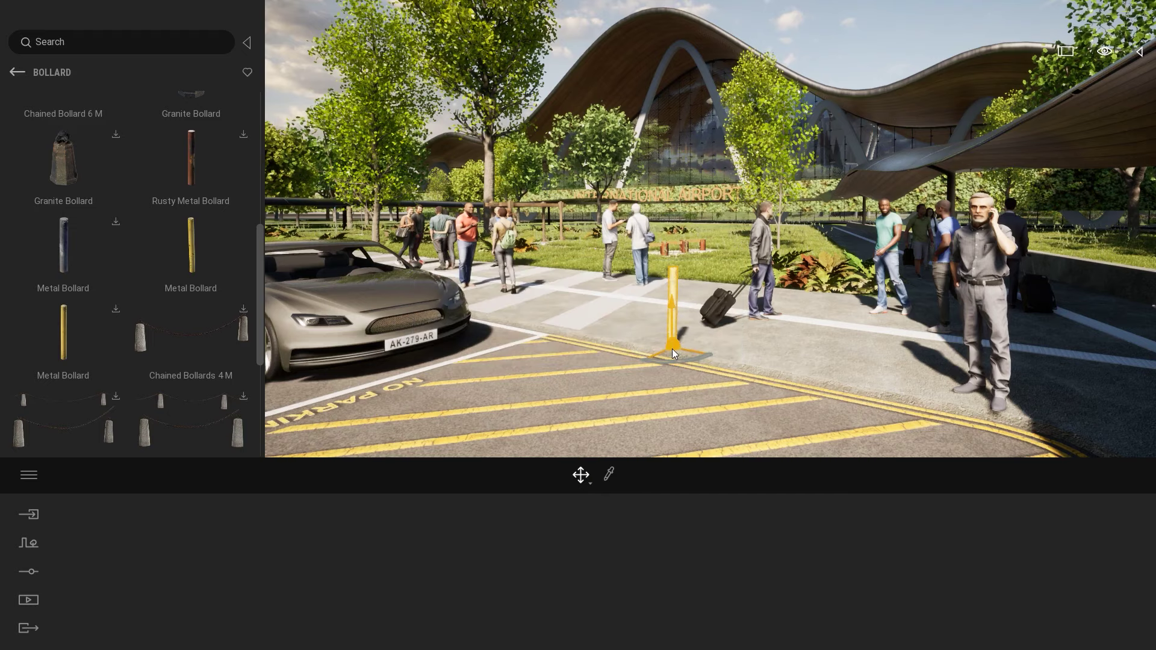
right_click_drag(671, 348, 793, 238)
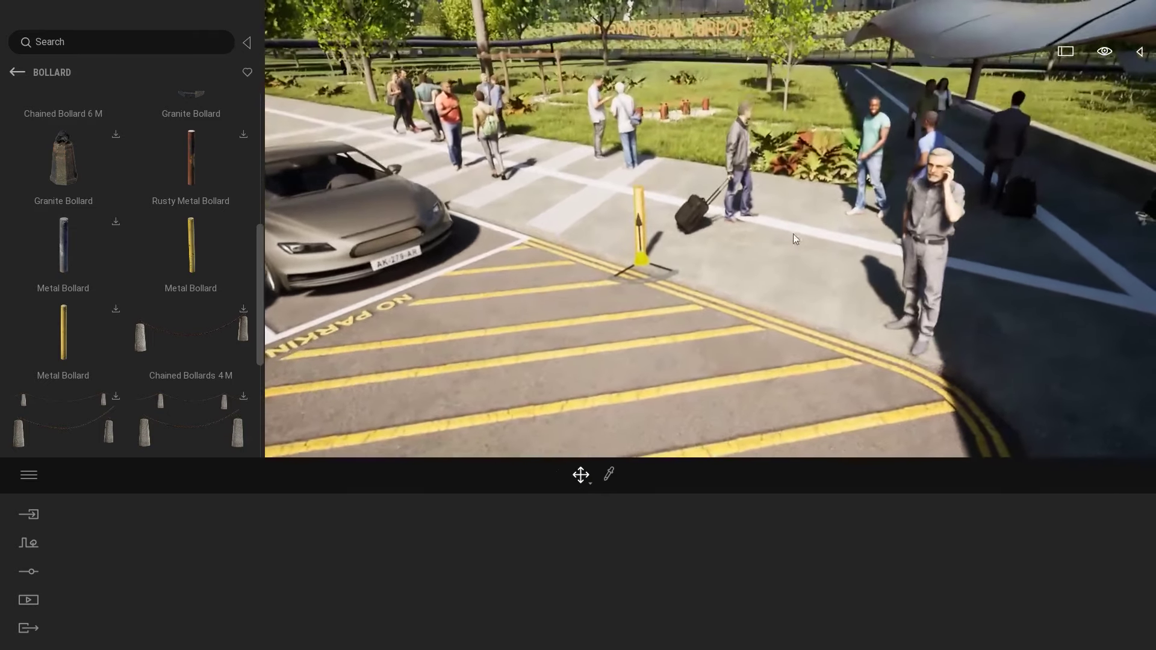
left_click(221, 259)
left_click(821, 316)
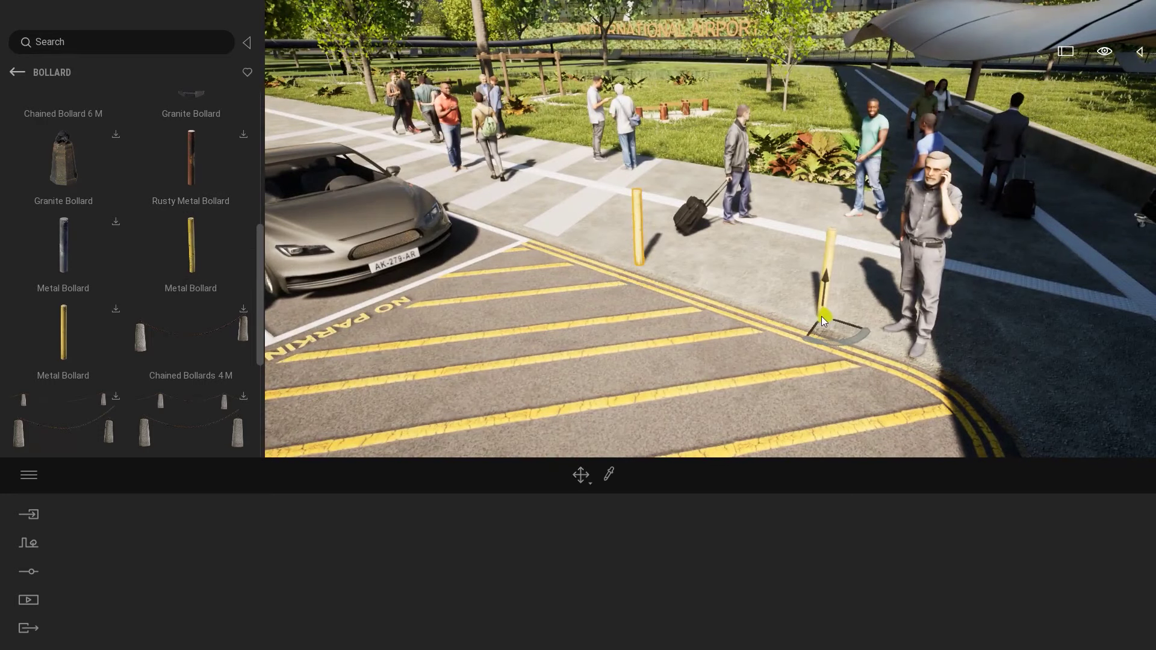
right_click_drag(820, 316, 512, 305)
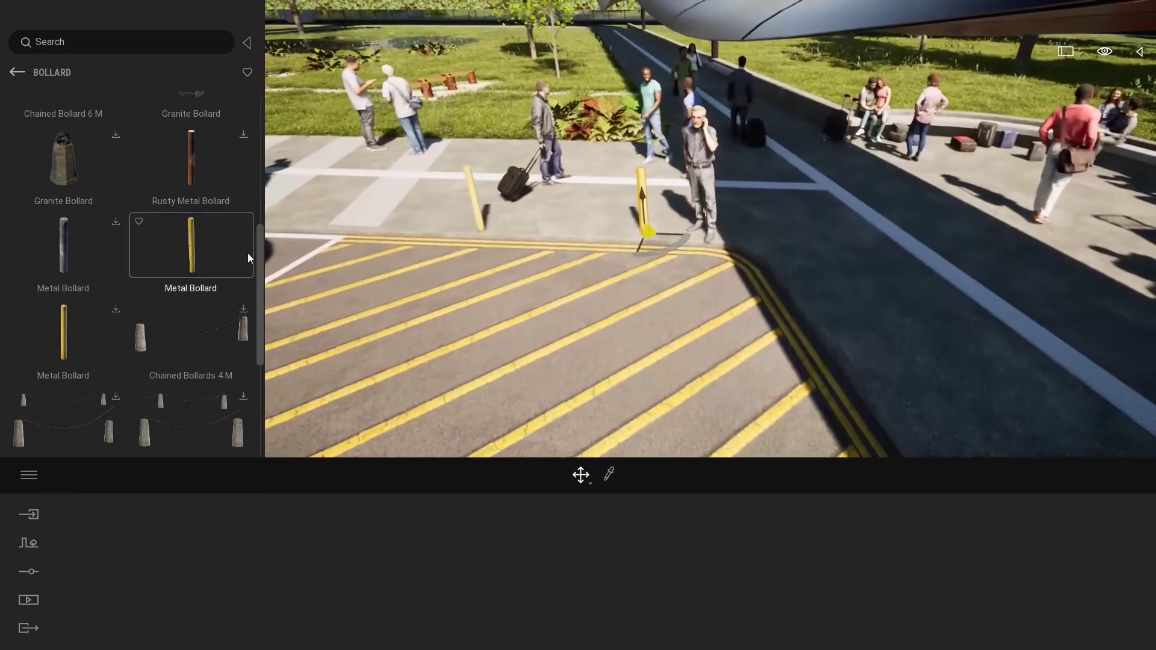
left_click(248, 257)
left_click(787, 266)
Add more Metal Bollards further along the sidewalk edge
right_click_drag(787, 266, 271, 189)
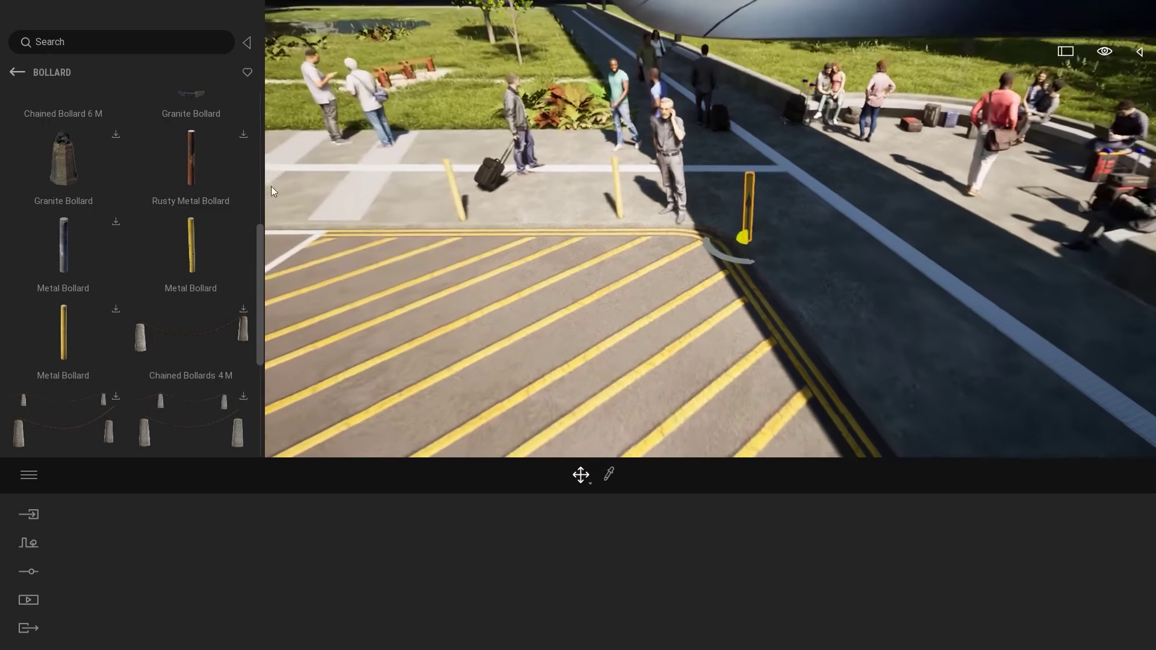
left_click(817, 327)
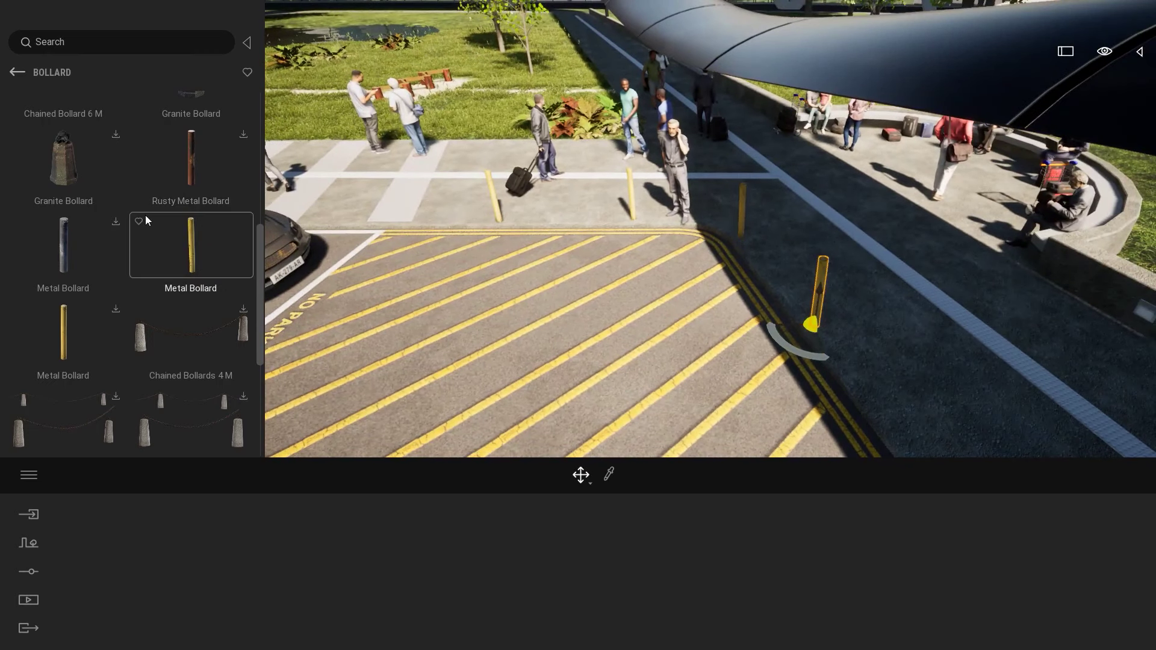
left_click(190, 245)
left_click(357, 219)
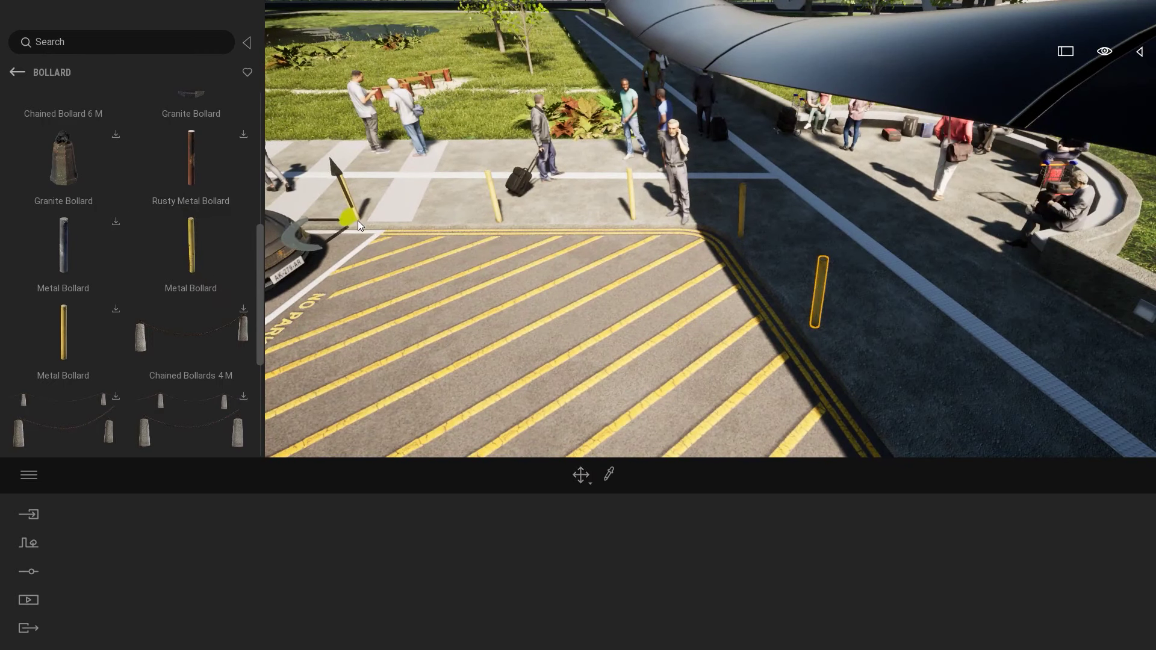
right_click_drag(358, 221, 379, 117)
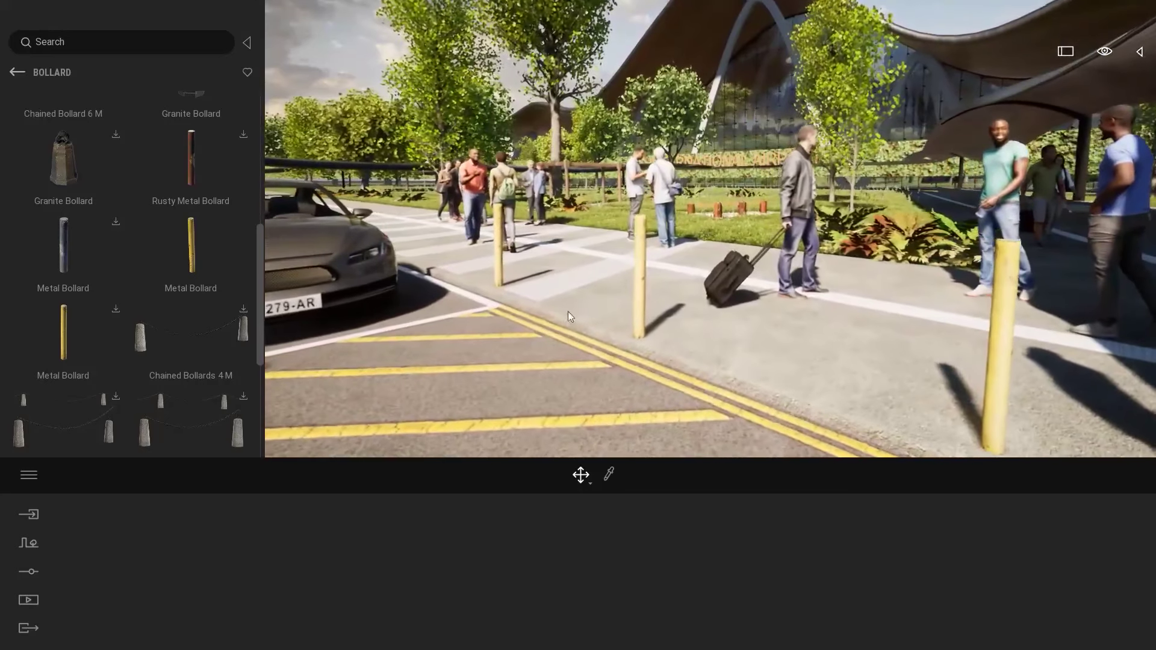
left_click(9, 71)
Place a modular curb from the Curb assets beside the bollards
left_click(63, 225)
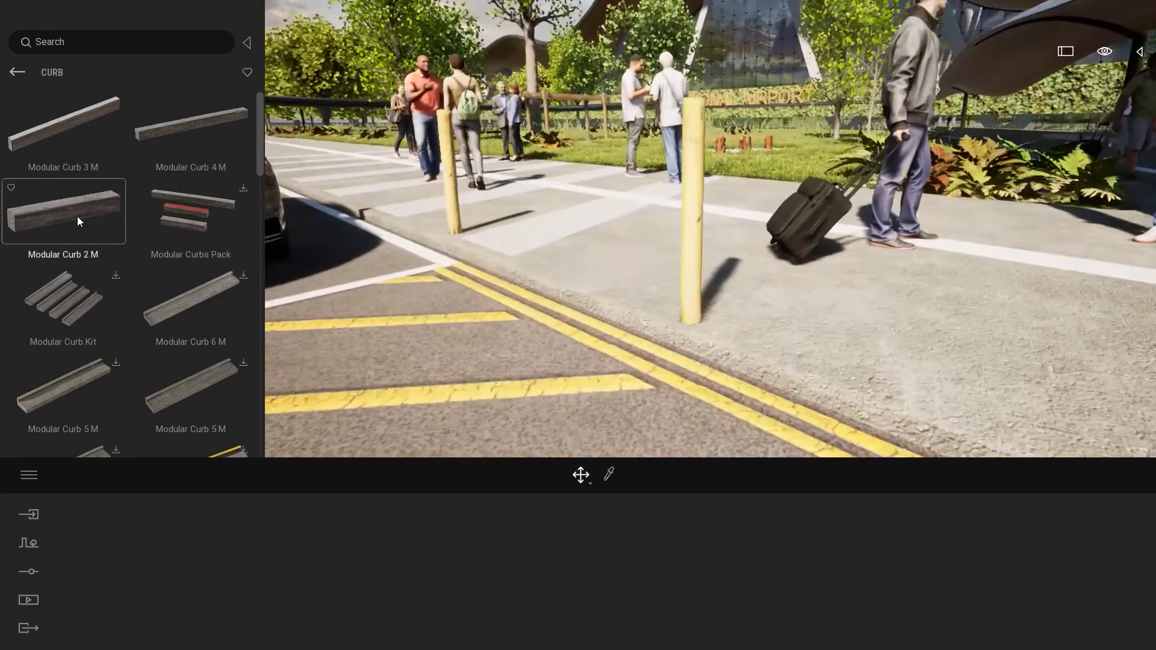
mouse_move(77, 216)
left_mouse_down()
mouse_move(561, 348)
mouse_move(511, 281)
mouse_move(563, 275)
left_mouse_up()
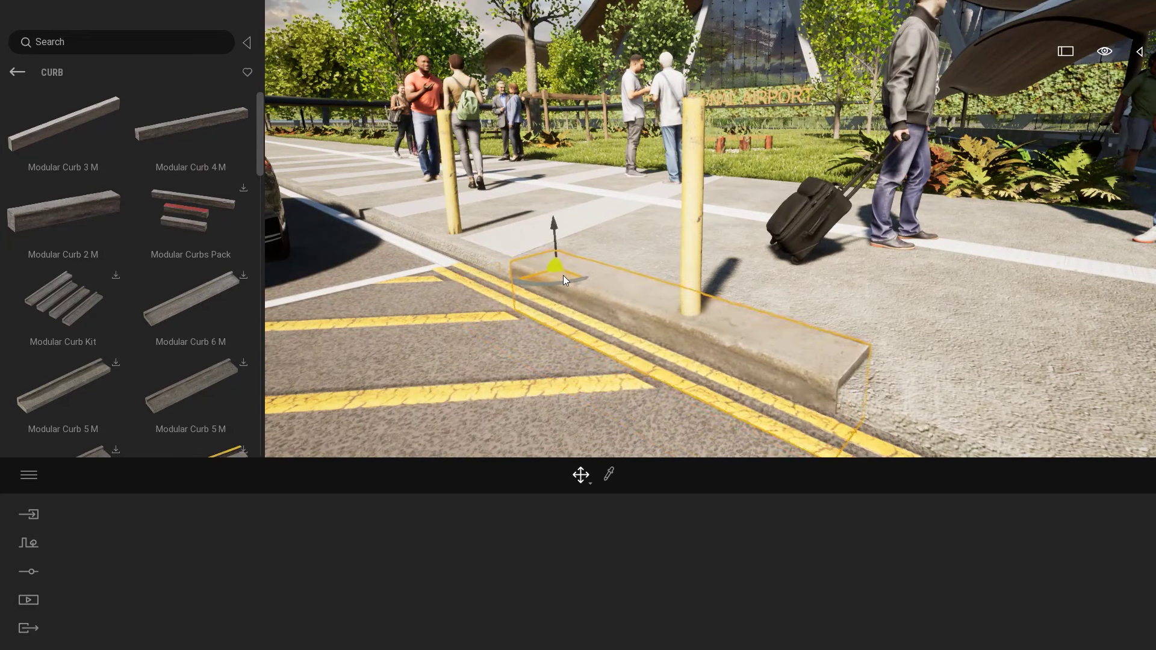
left_click(692, 271)
right_click_drag(710, 273, 420, 207)
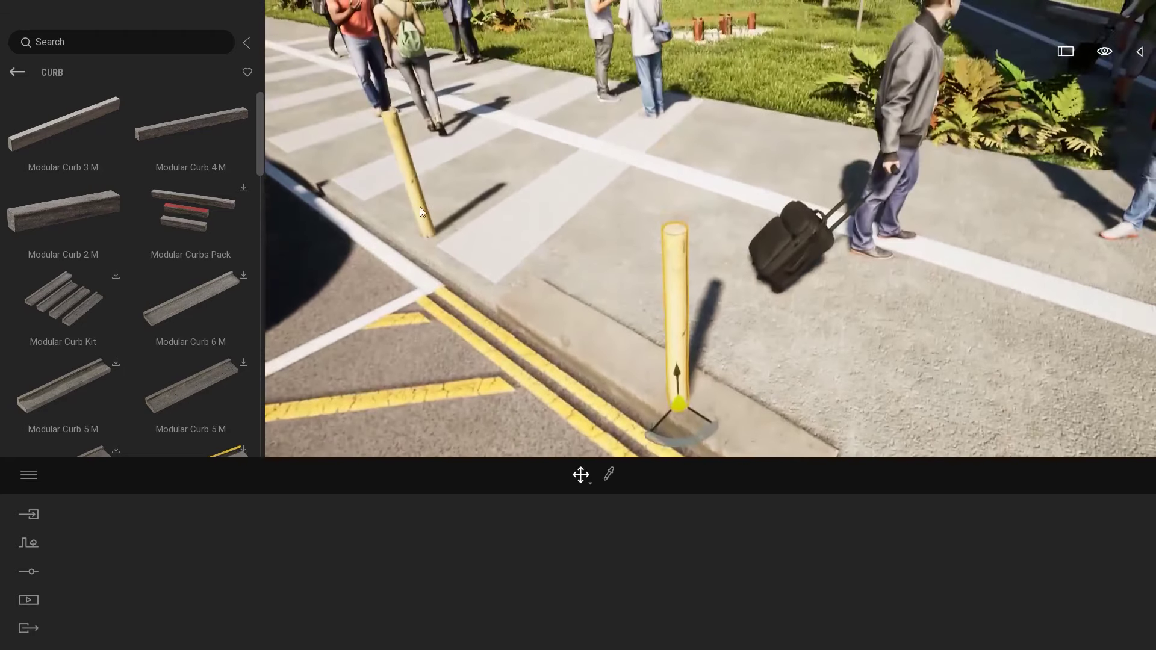
left_click(533, 307)
right_click_drag(533, 307, 506, 270)
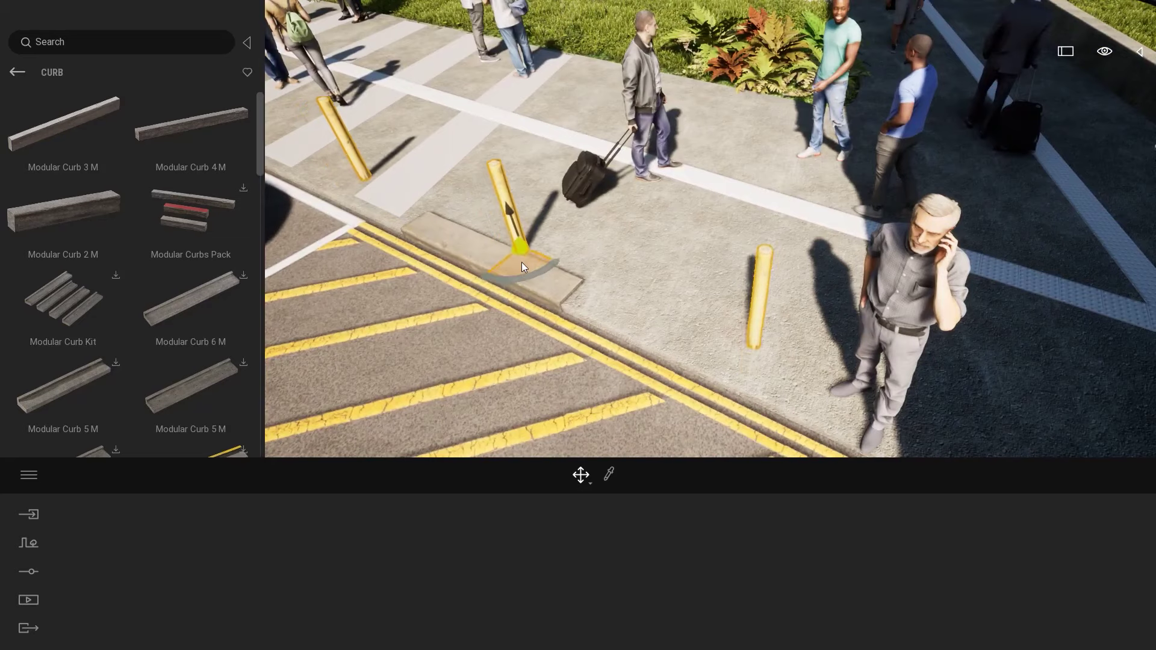
Download Modular Curb 4 M and drop it by the sidewalk
left_click(898, 375)
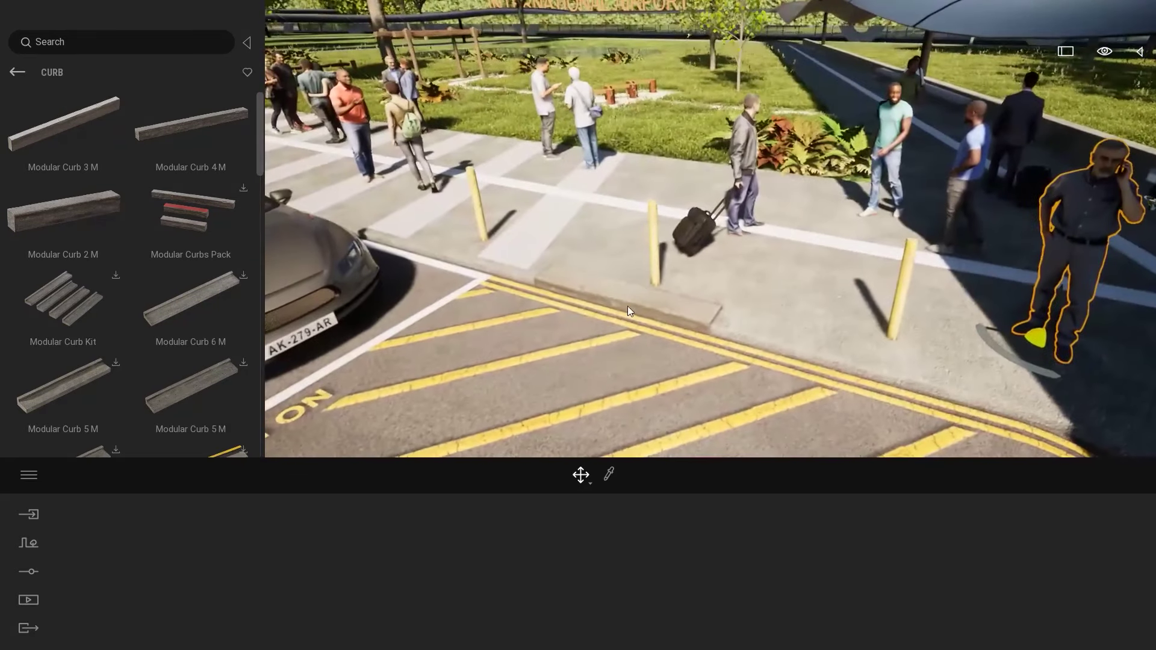
left_click(628, 310)
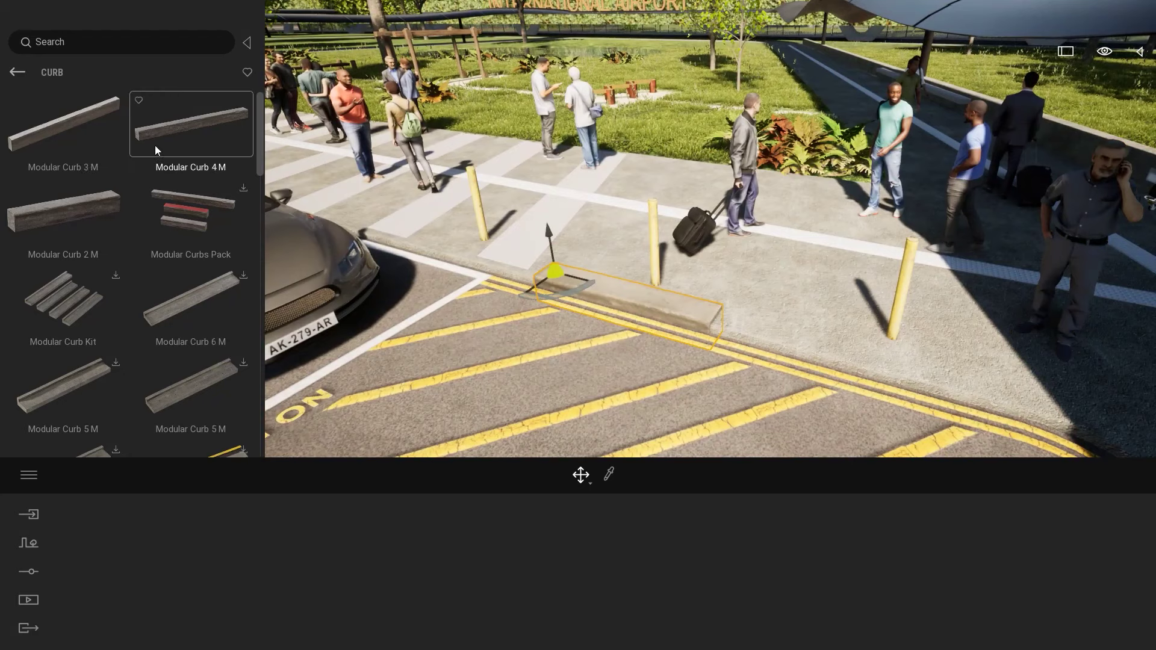
left_click(766, 416)
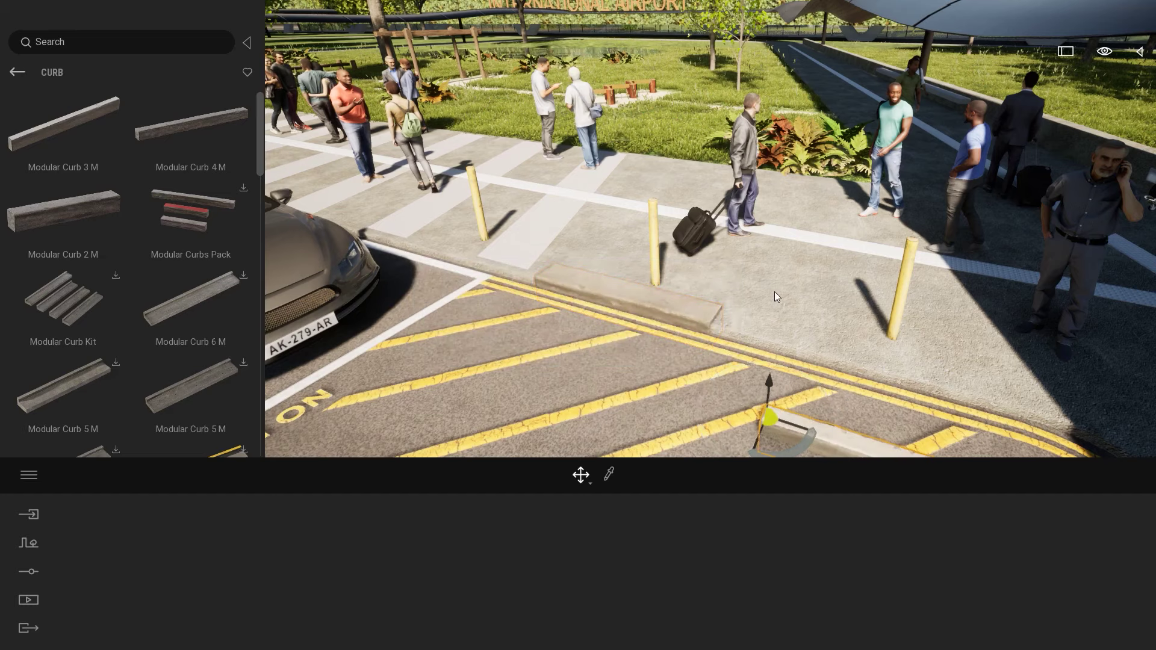
right_click_drag(774, 292, 813, 335)
Delete the extra long curb piece
left_click_drag(712, 316, 566, 314)
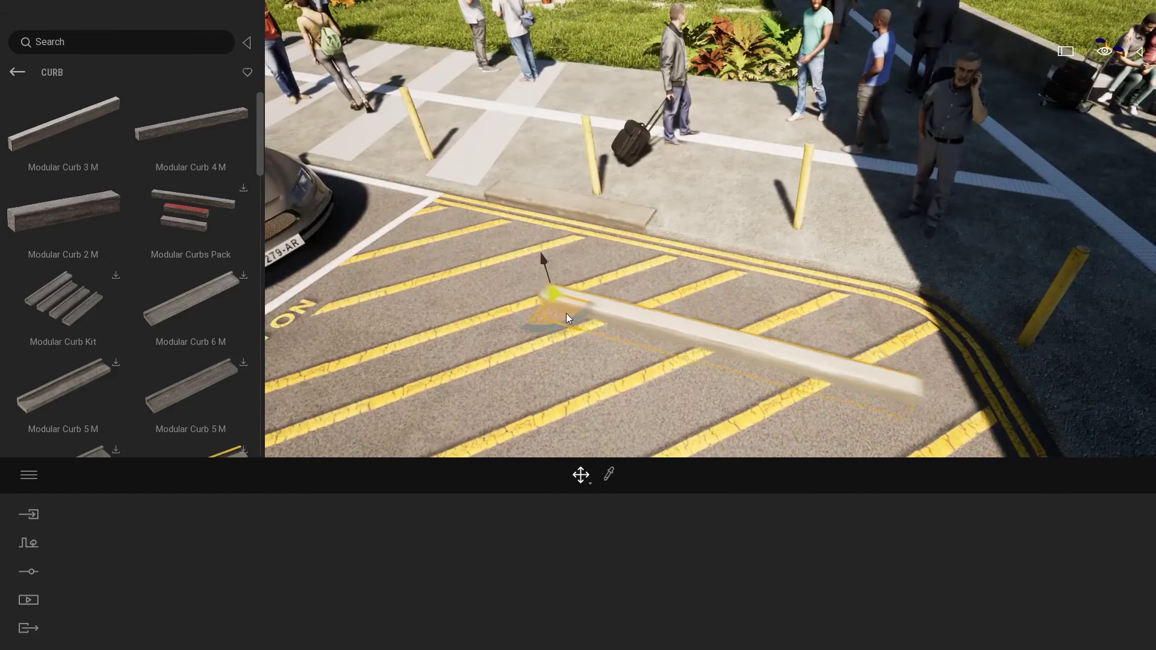
right_click_drag(632, 316, 633, 226)
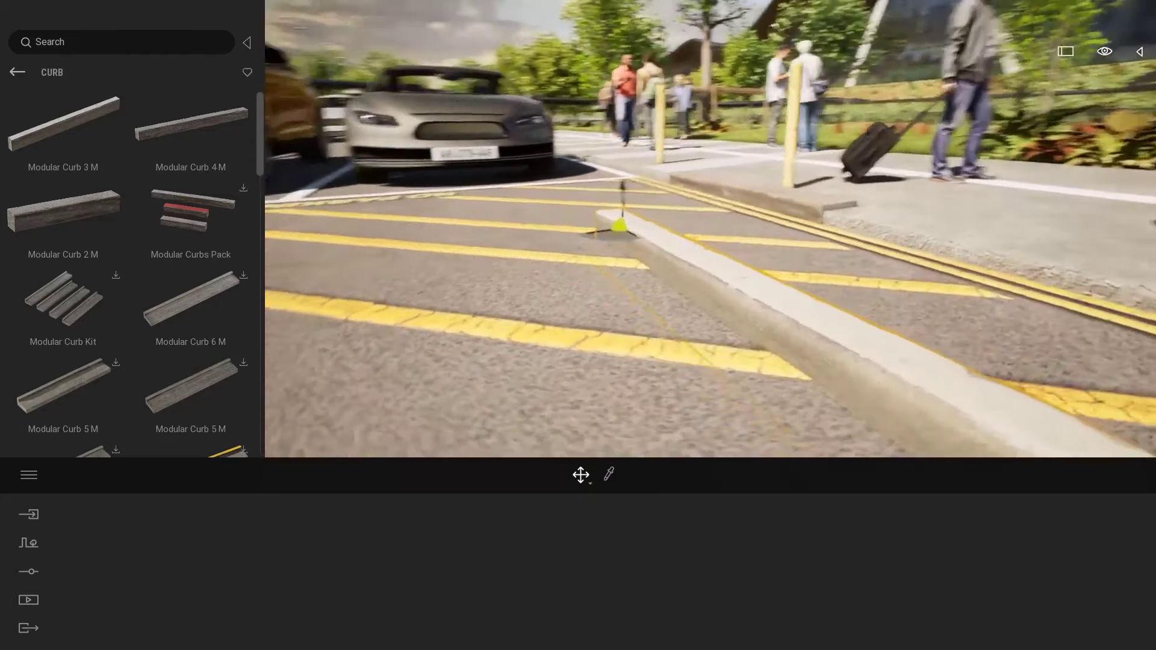
mouse_move(632, 271)
right_mouse_down()
mouse_move(646, 206)
mouse_move(751, 232)
right_mouse_up()
key("space")
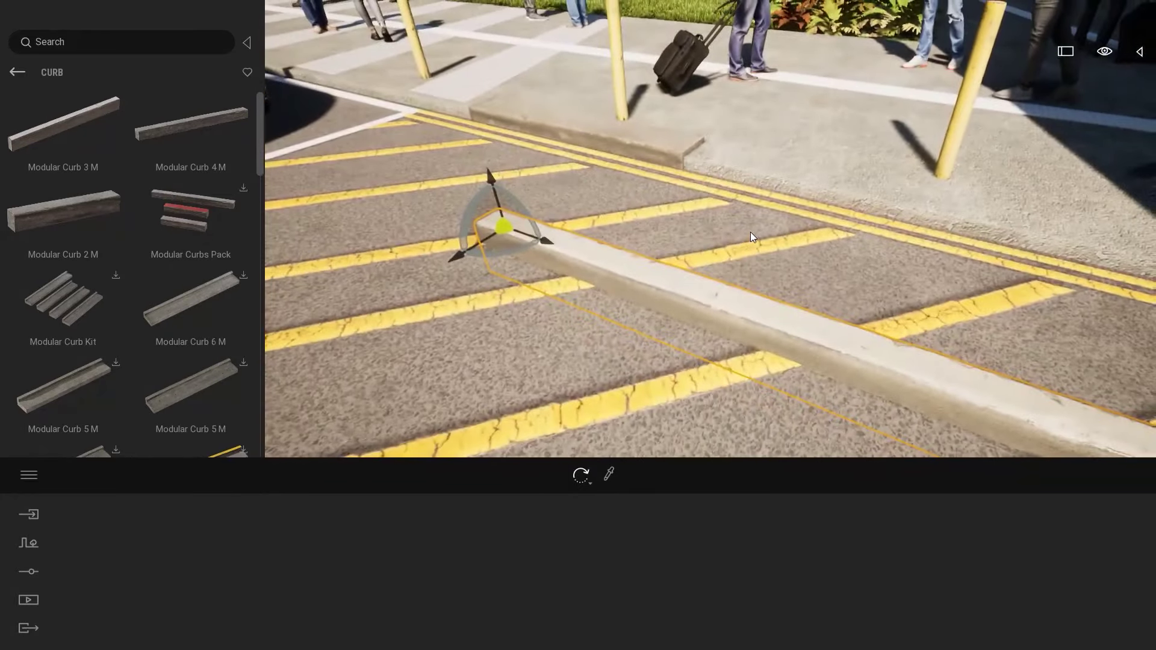
key("Delete")
Slide the short curb along the sidewalk edge toward the car and start duplicating it
left_click(708, 181)
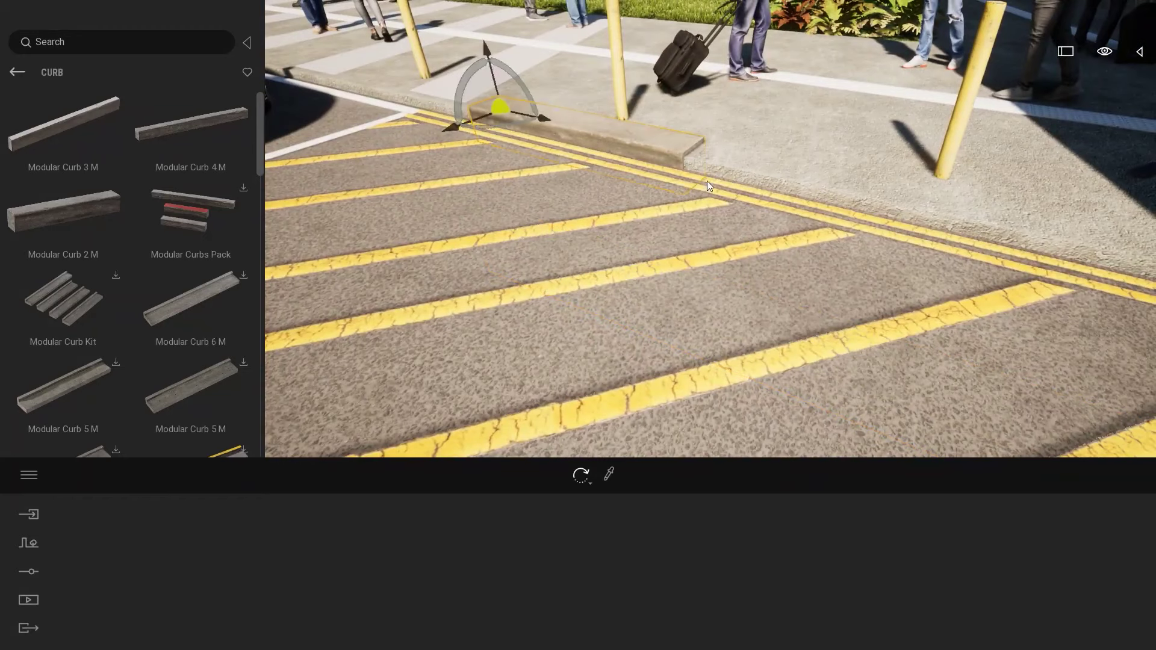
mouse_move(707, 180)
right_mouse_down()
mouse_move(707, 163)
mouse_move(588, 201)
right_mouse_up()
mouse_move(588, 201)
left_mouse_down()
mouse_move(413, 102)
mouse_move(467, 157)
left_mouse_up()
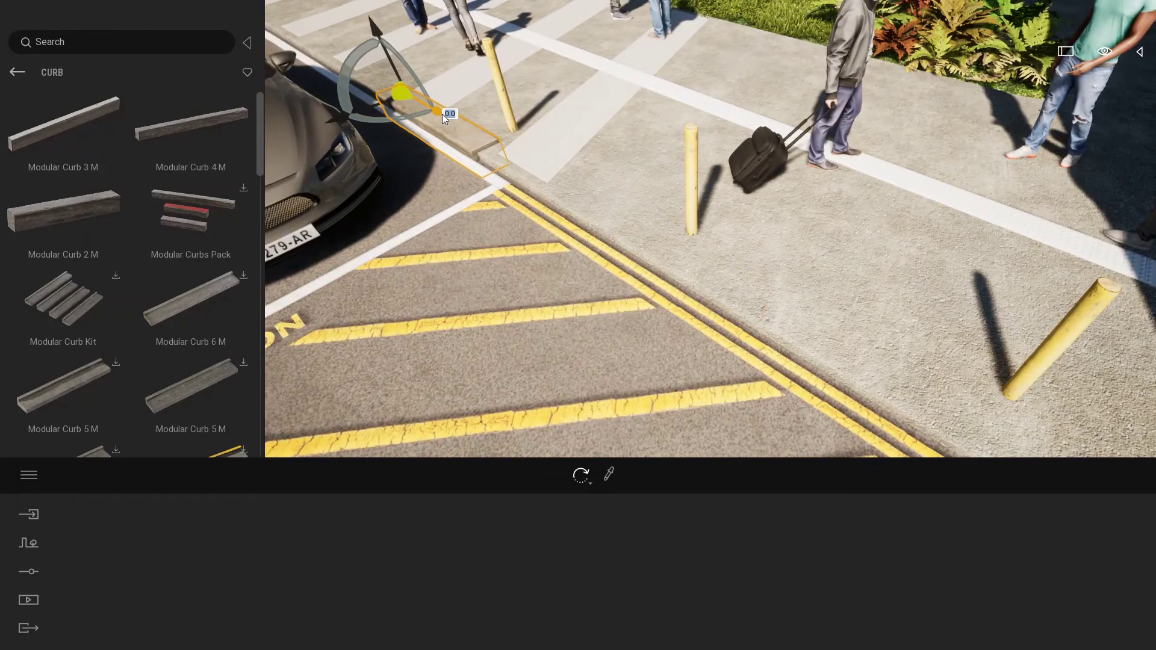
left_click_drag(441, 114, 601, 251)
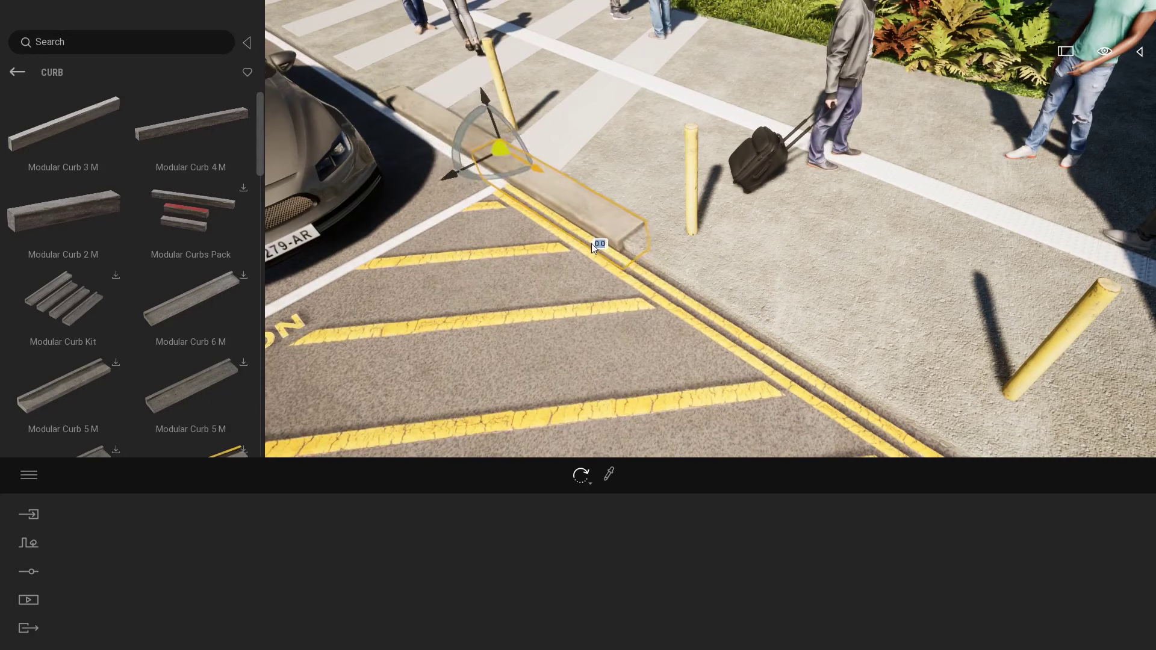
left_click_drag(602, 251, 591, 243, "shift")
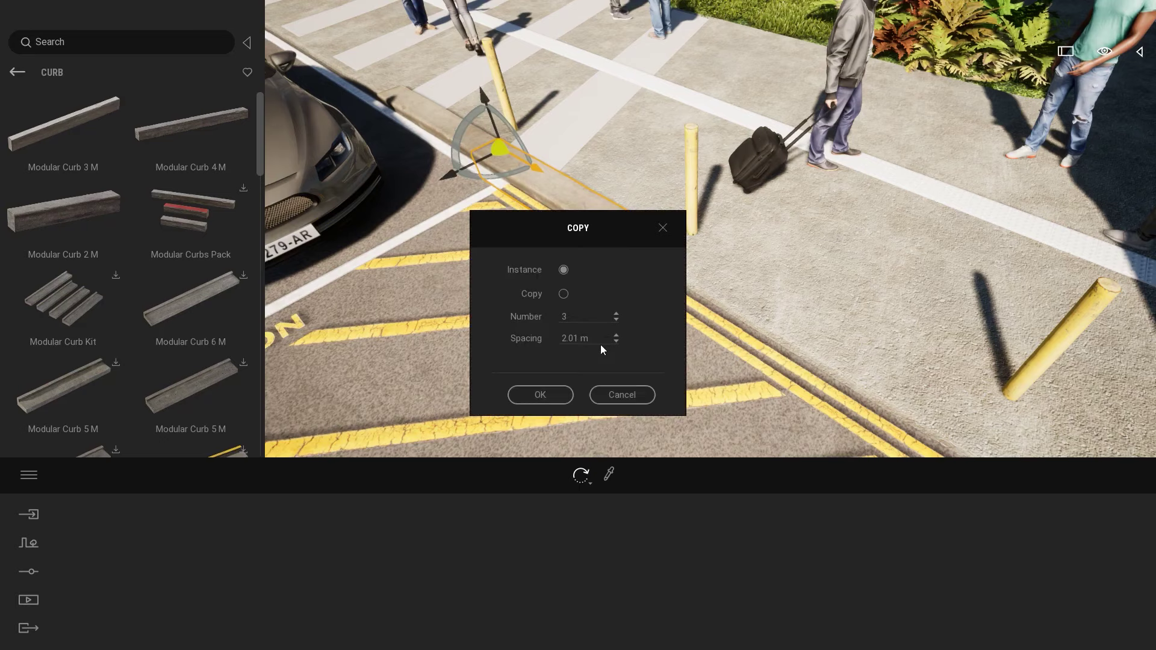
Create 3 instanced curb copies at 2 m spacing, then deselect them
left_click_drag(594, 339, 521, 334)
type("2")
left_click(538, 395)
scroll(525, 218, "down", 3)
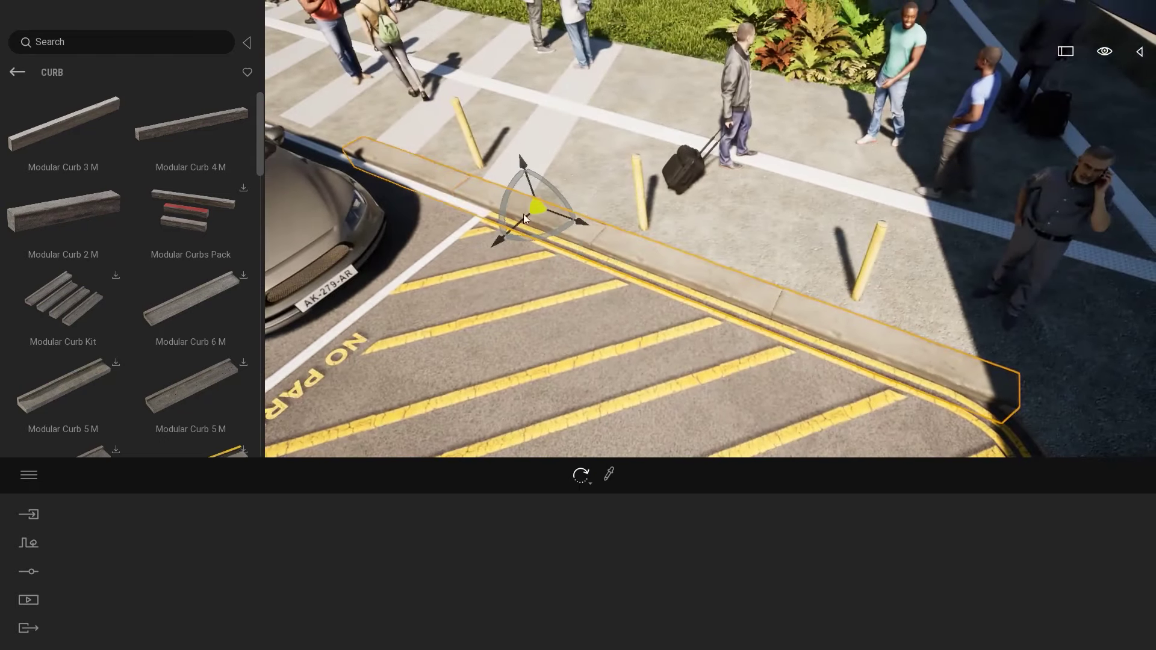
right_click_drag(777, 296, 773, 299)
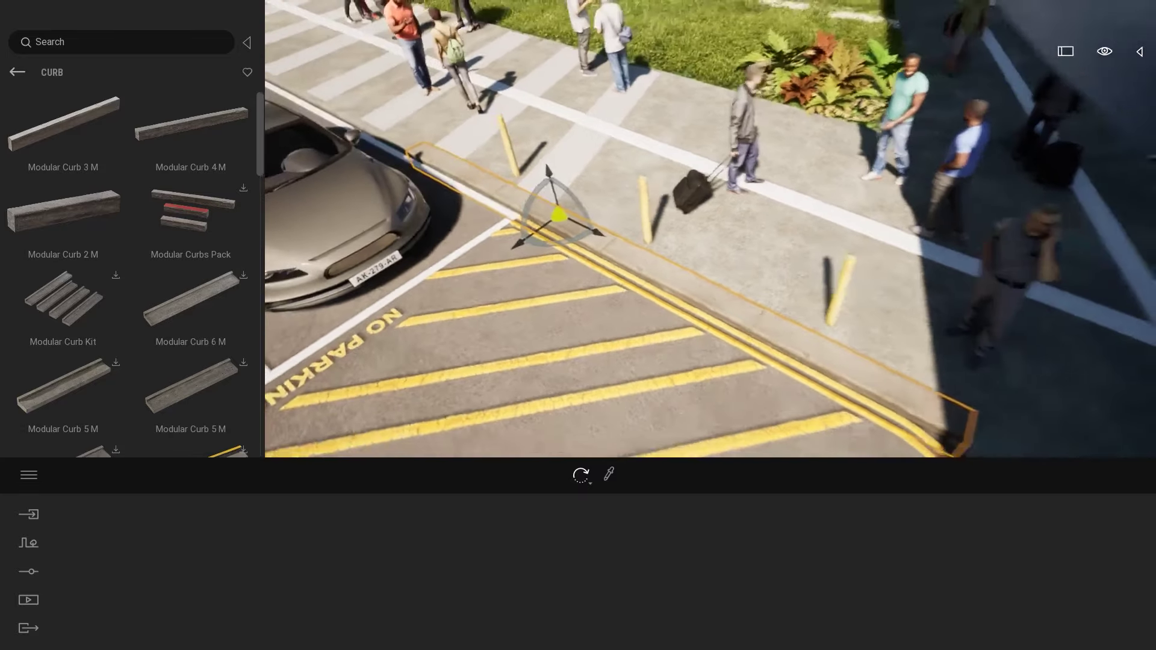
left_click(792, 322)
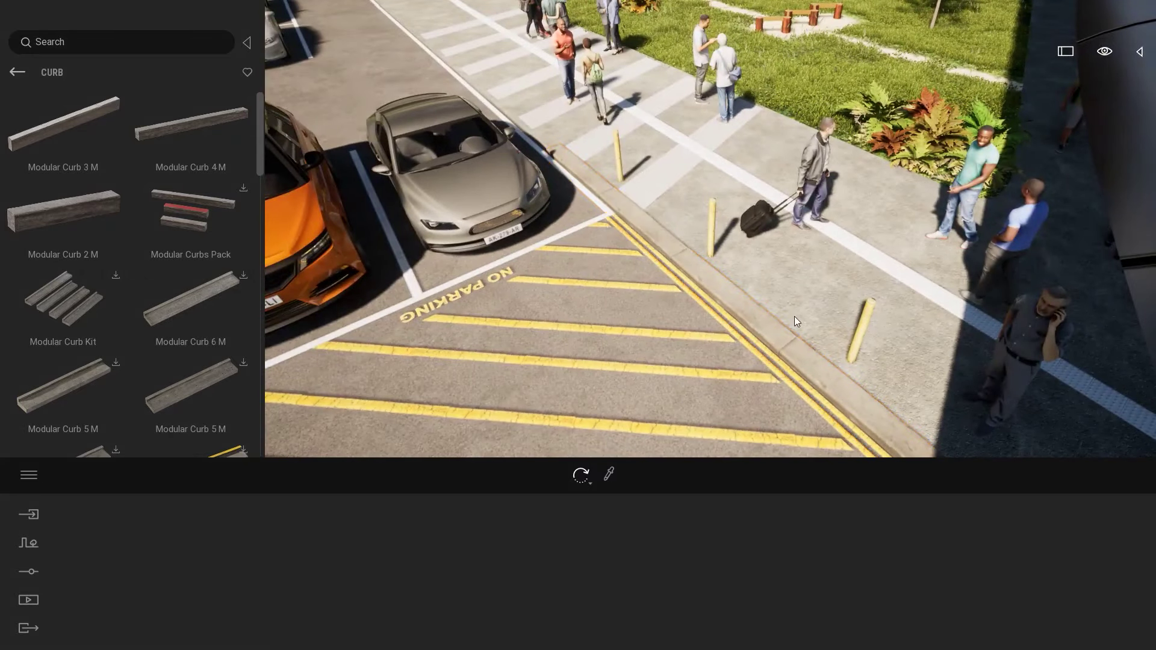
right_click_drag(792, 322, 792, 289)
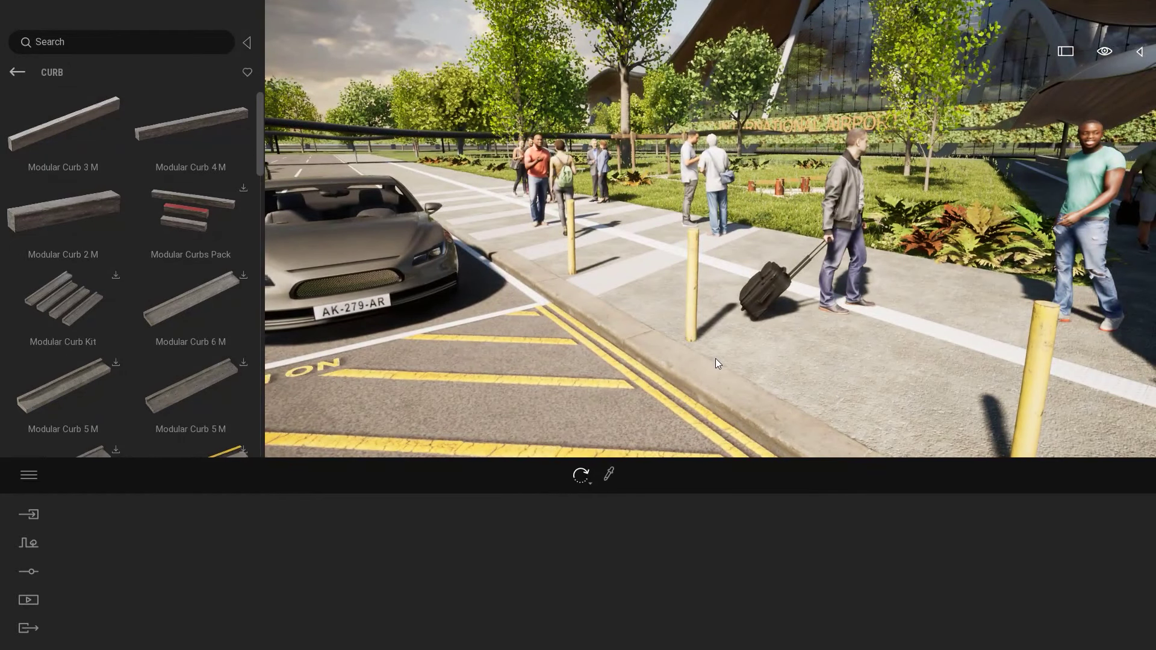
Show the Megascans Surface > Asphalt > Fine asphalt materials in the Library
right_click_drag(715, 359, 715, 388)
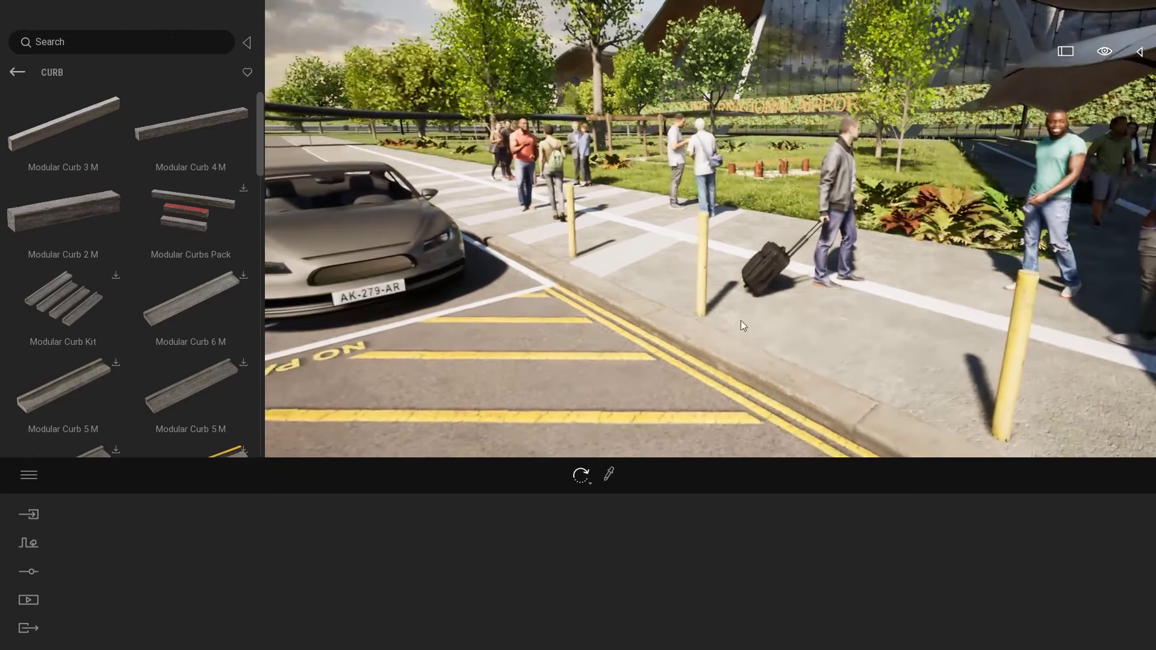
left_click(15, 74)
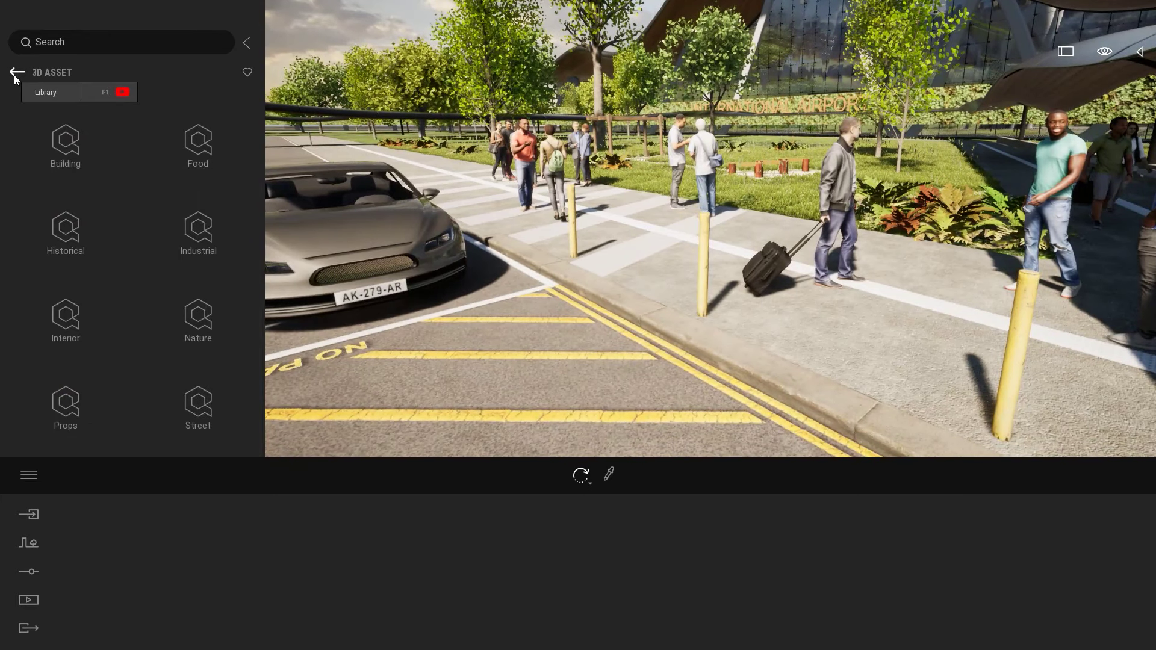
left_click(14, 75)
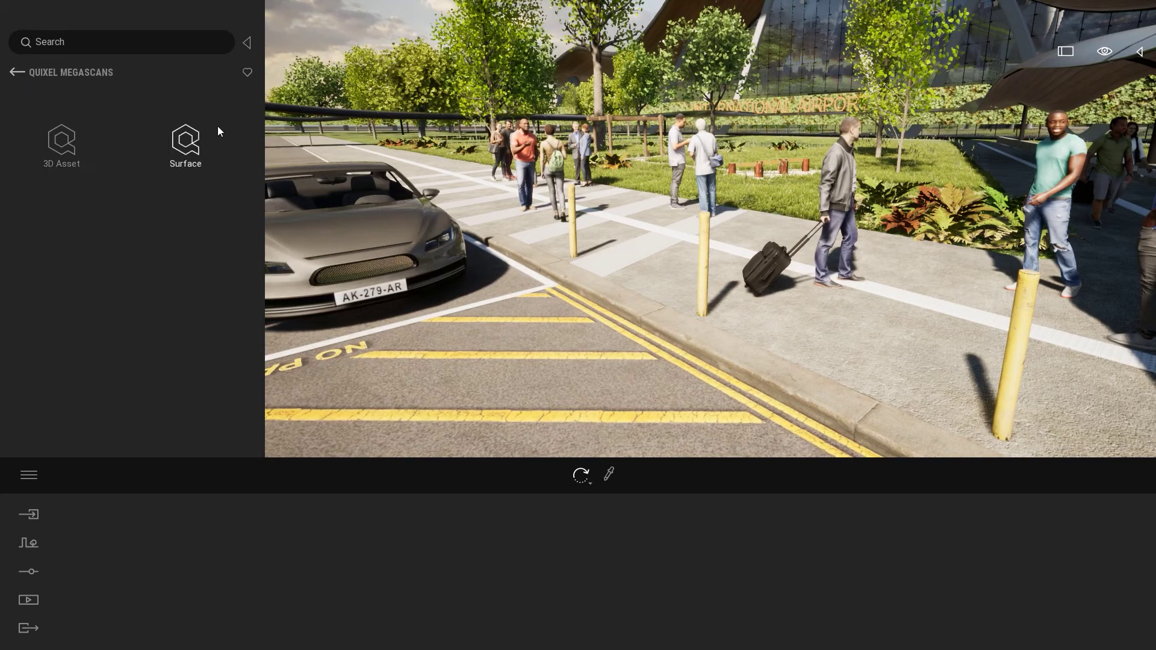
left_click(185, 135)
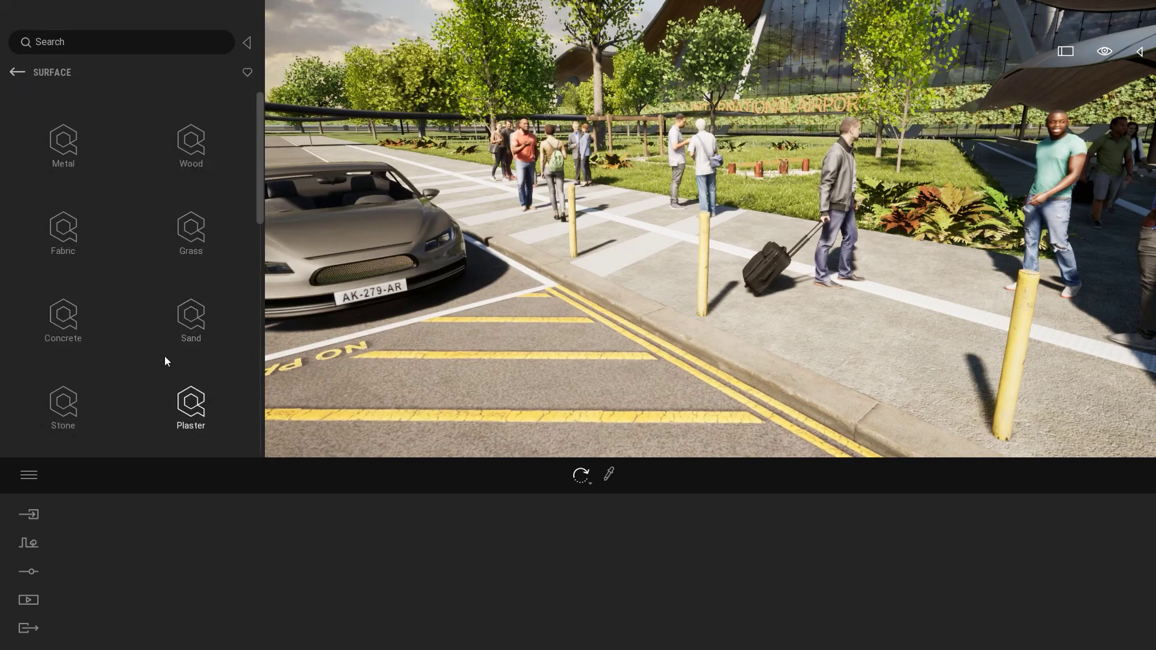
scroll(165, 356, "down", 1)
scroll(160, 352, "down", 1)
scroll(159, 341, "down", 2)
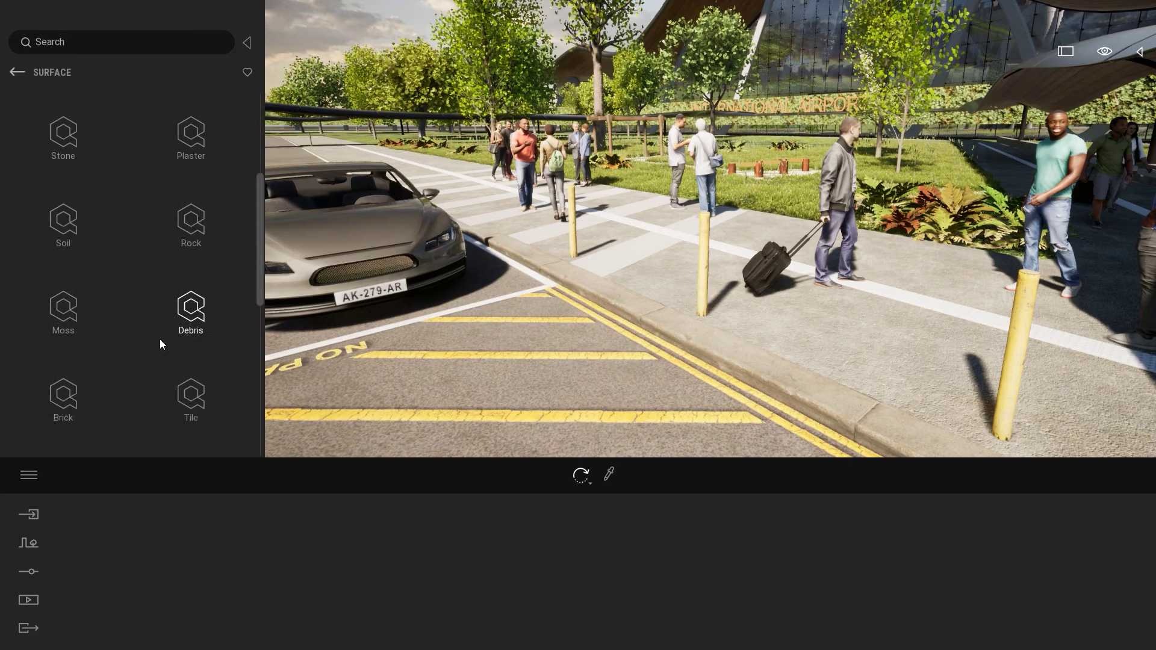
scroll(60, 304, "down", 1)
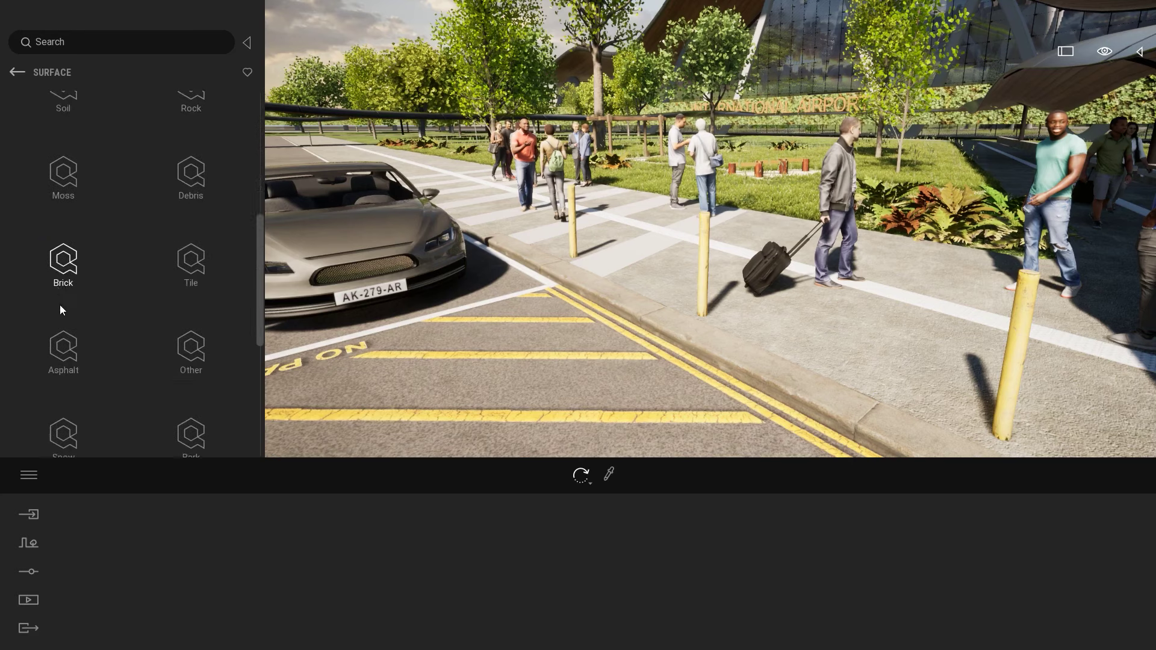
left_click(81, 350)
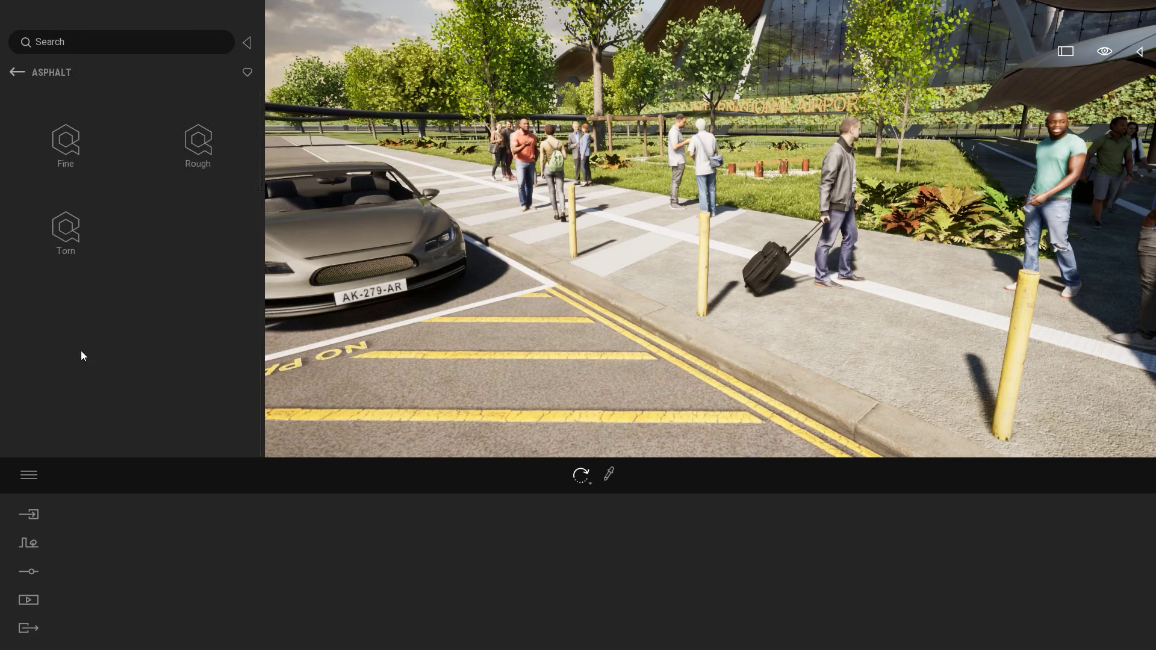
left_click(79, 145)
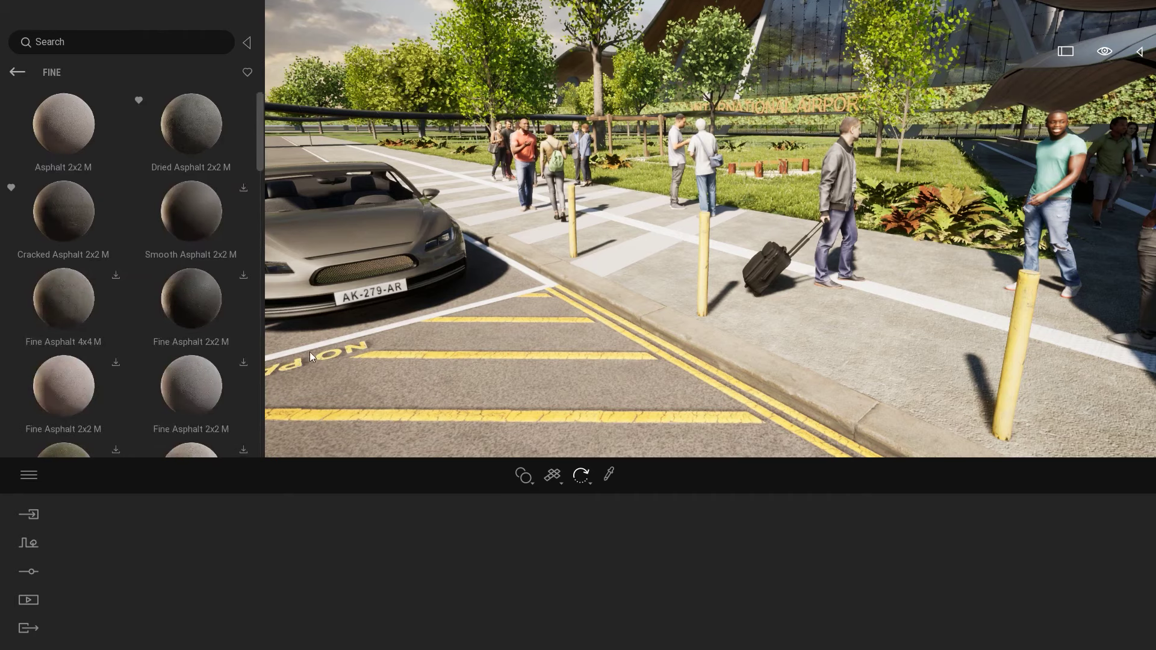
right_click_drag(310, 351, 362, 380)
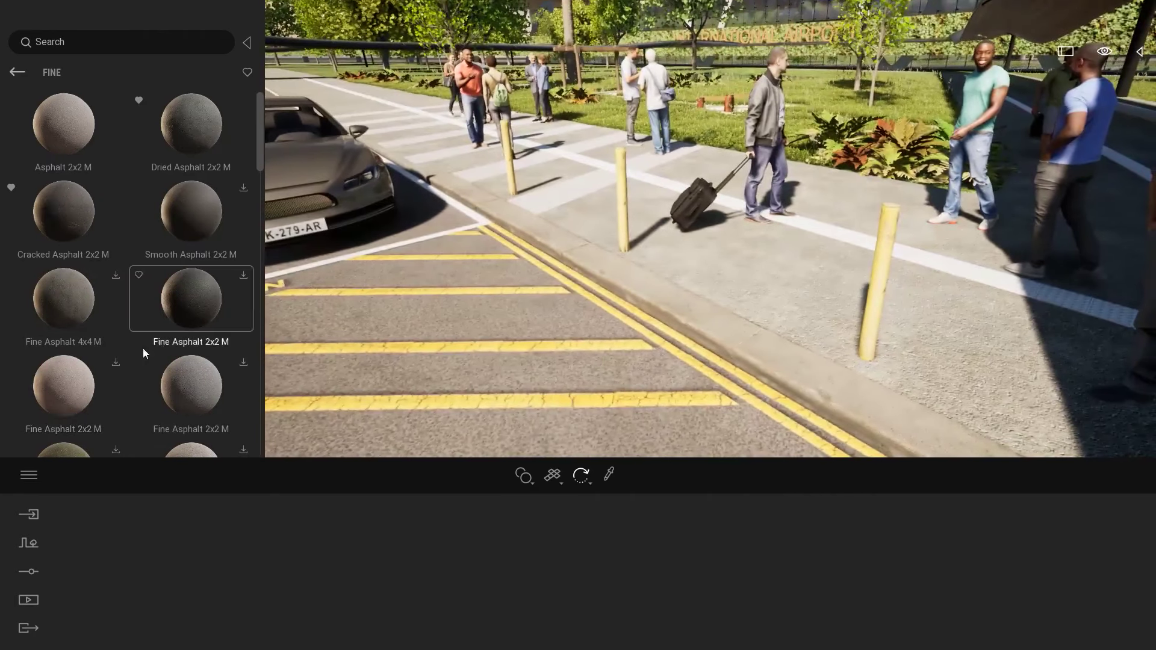
key("Right")
scroll(115, 337, "down", 2)
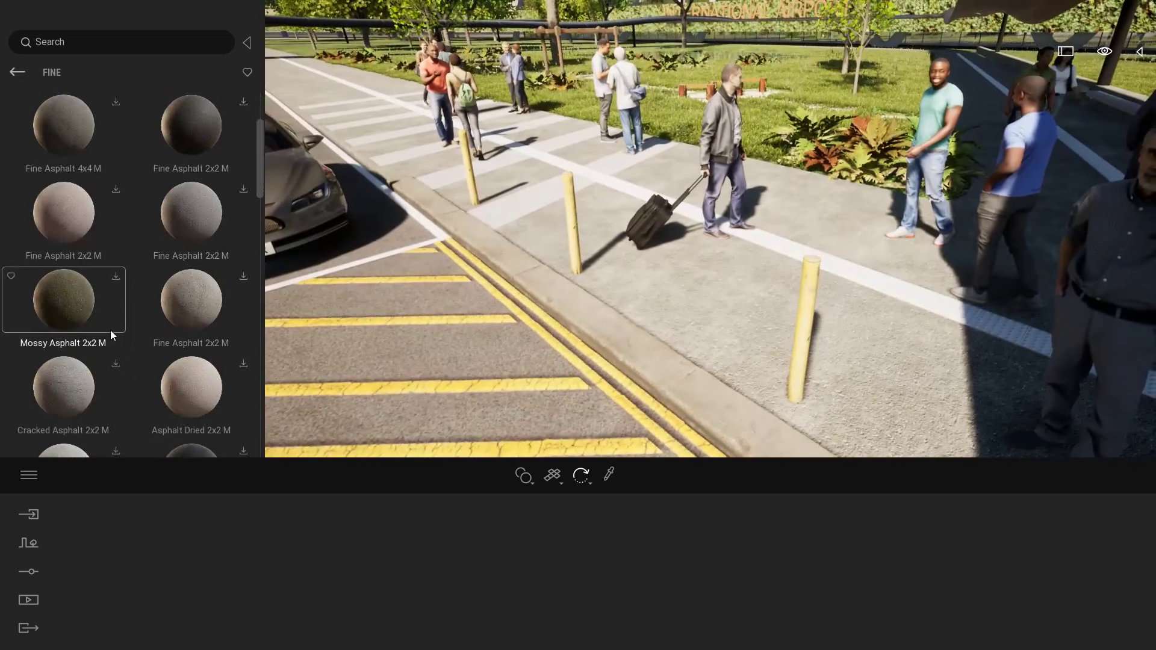
scroll(115, 331, "down", 1)
scroll(114, 331, "down", 2)
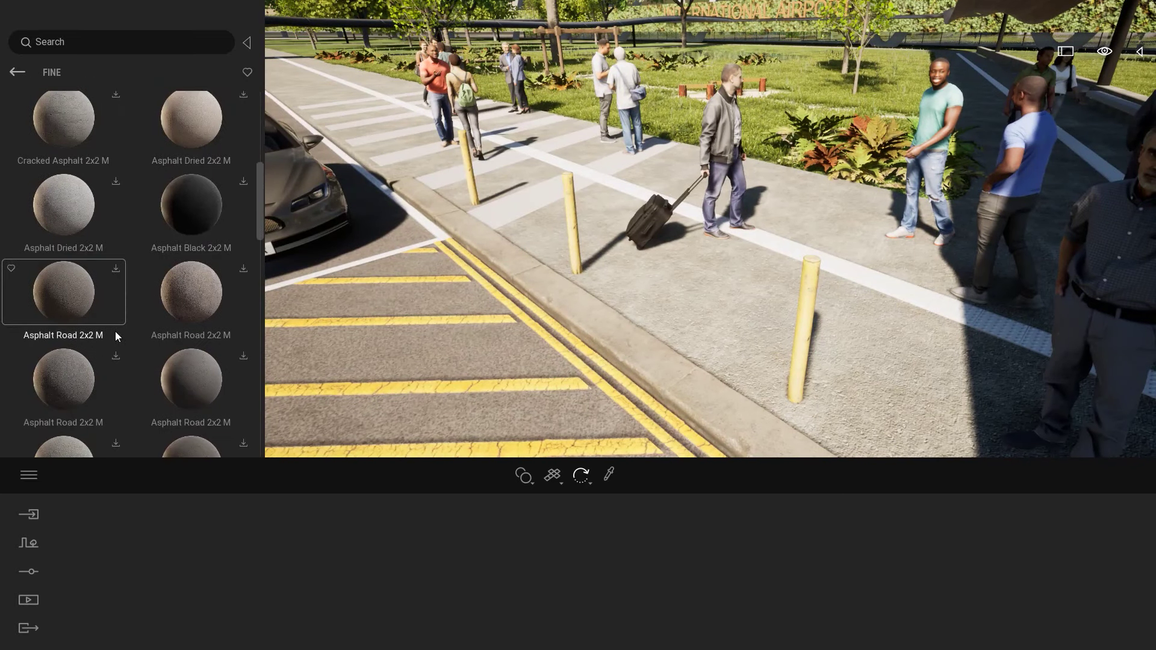
scroll(115, 331, "down", 1)
scroll(115, 331, "down", 1)
scroll(114, 333, "down", 1)
scroll(115, 332, "down", 1)
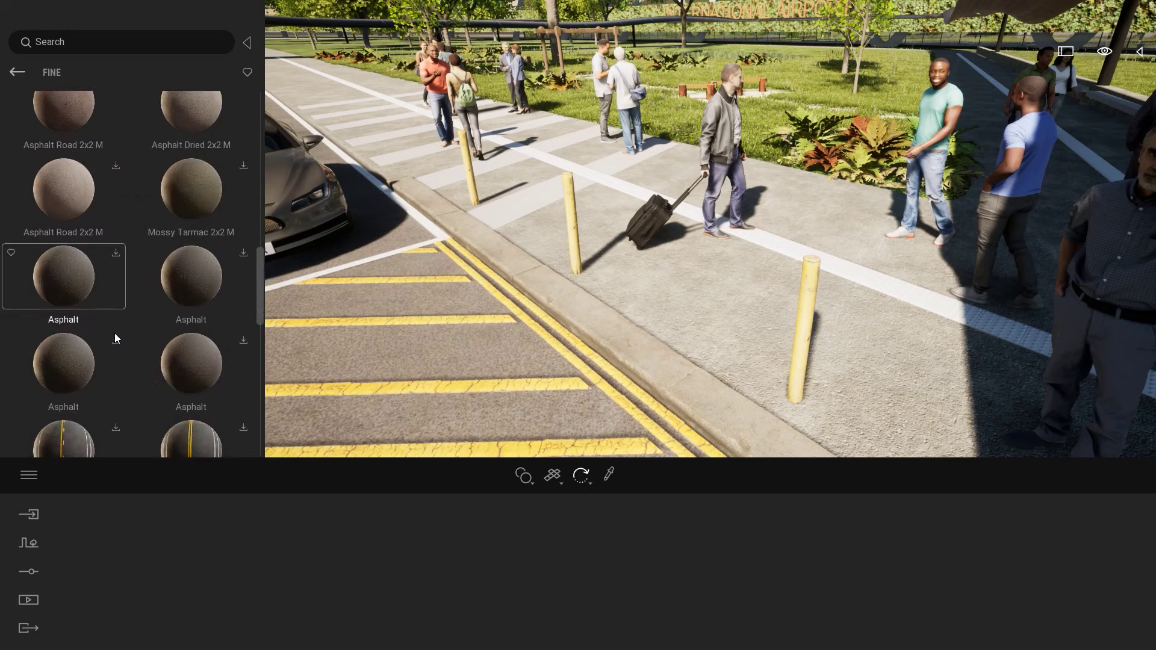
scroll(115, 333, "down", 1)
scroll(115, 334, "down", 1)
scroll(115, 334, "down", 1)
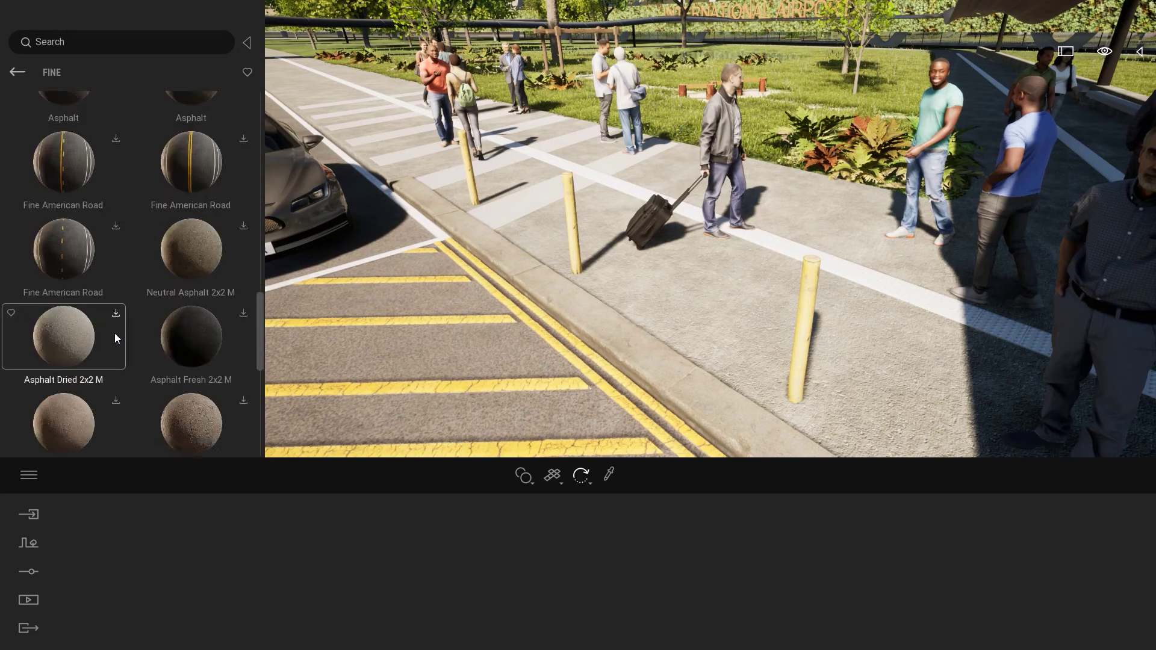
scroll(115, 334, "down", 1)
scroll(114, 333, "down", 2)
scroll(113, 334, "down", 1)
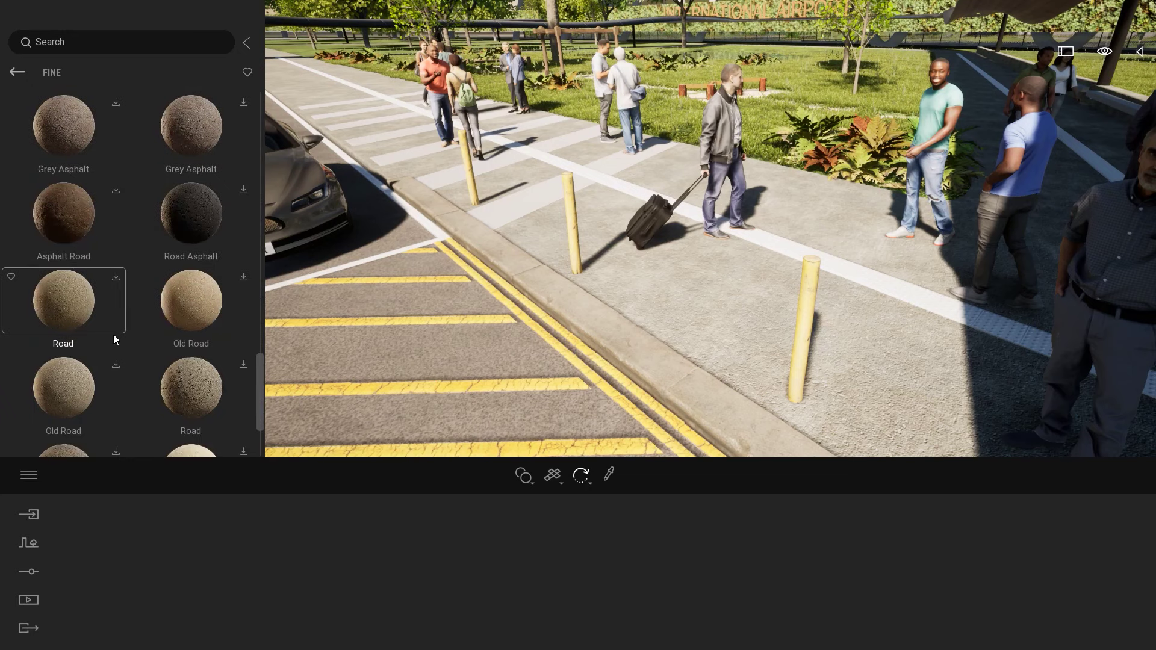
scroll(113, 334, "down", 2)
scroll(143, 314, "up", 2)
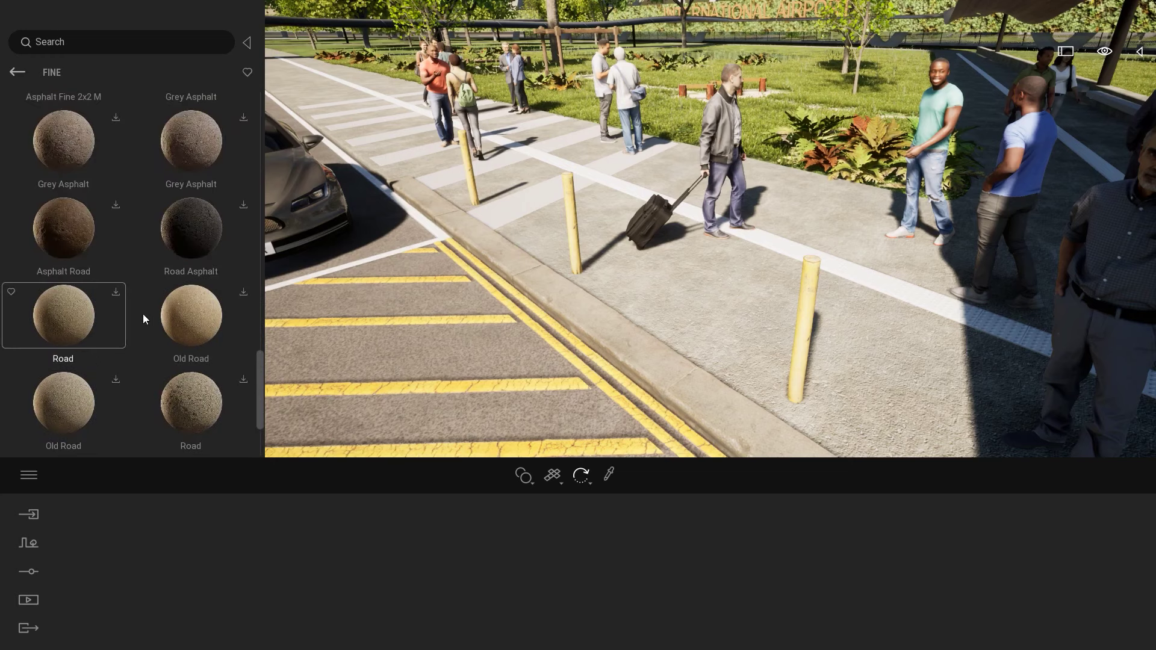
scroll(144, 314, "up", 1)
scroll(147, 313, "down", 1)
scroll(146, 314, "down", 2)
scroll(147, 313, "down", 1)
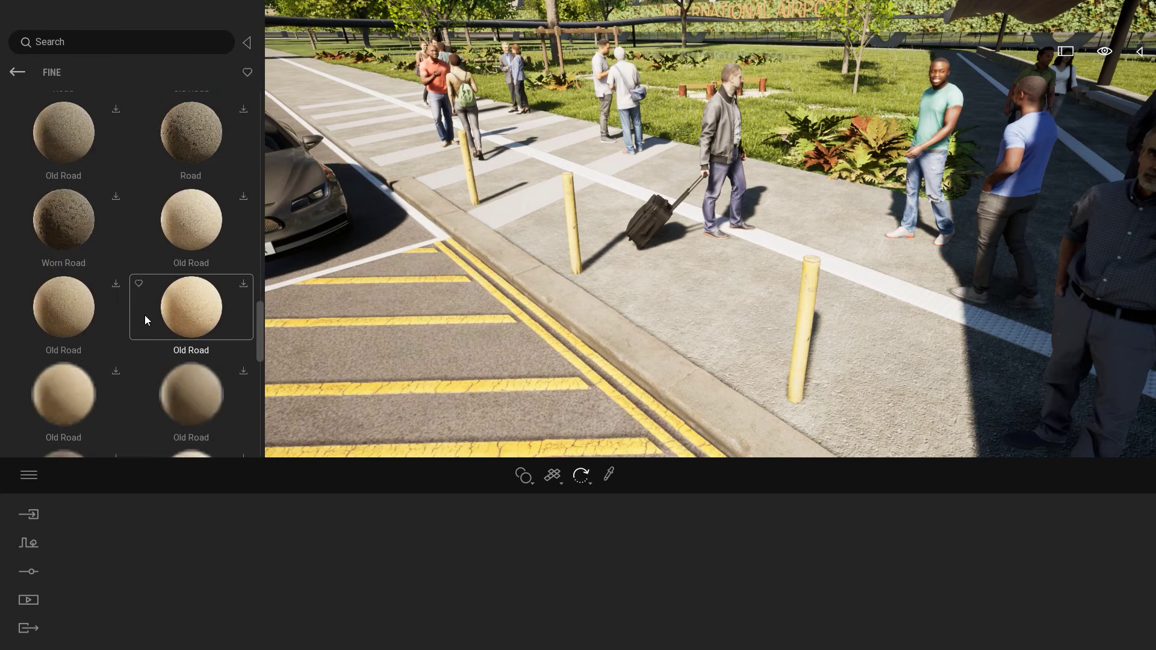
scroll(144, 316, "down", 2)
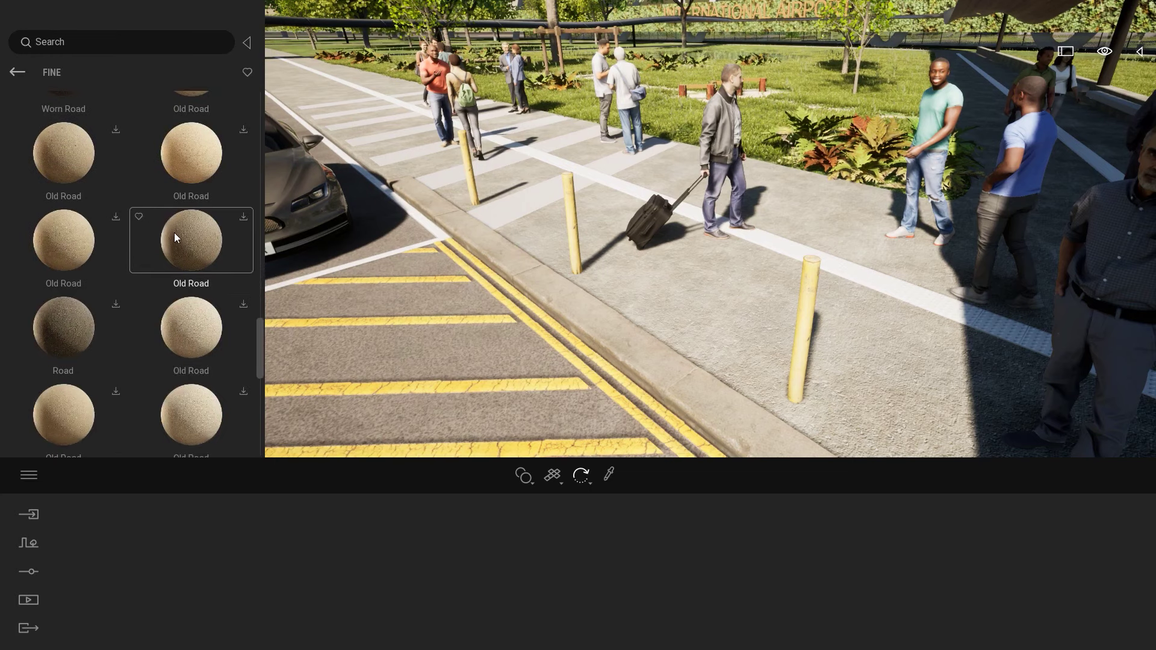
scroll(174, 232, "down", 1)
scroll(174, 233, "down", 2)
scroll(174, 233, "down", 2)
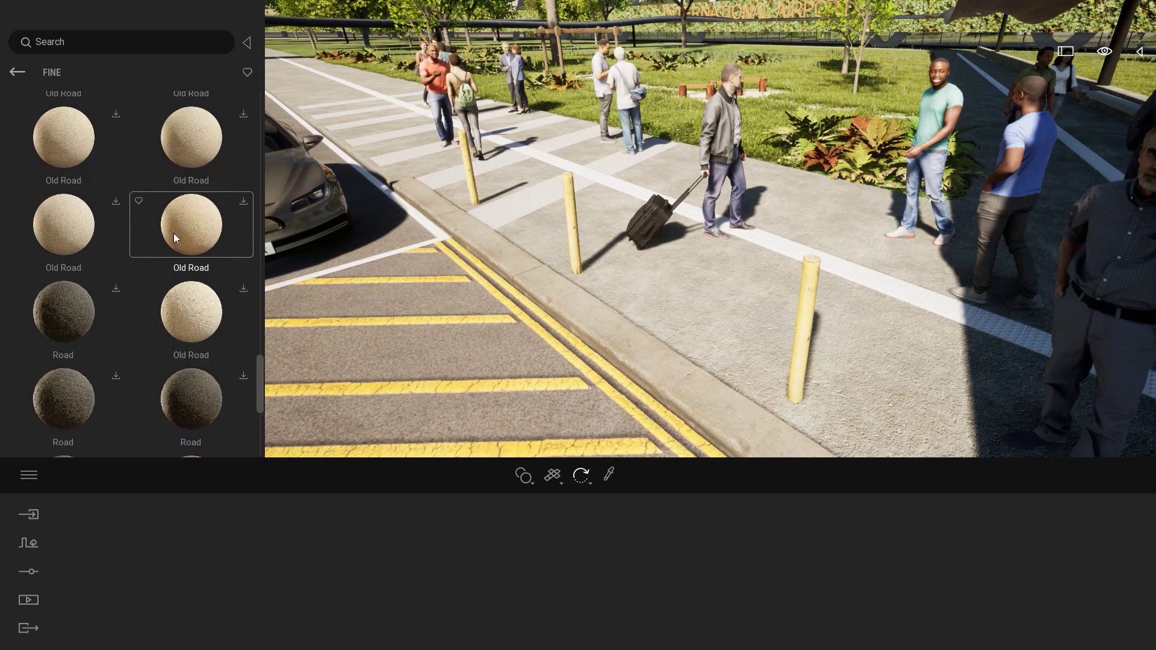
scroll(146, 269, "down", 2)
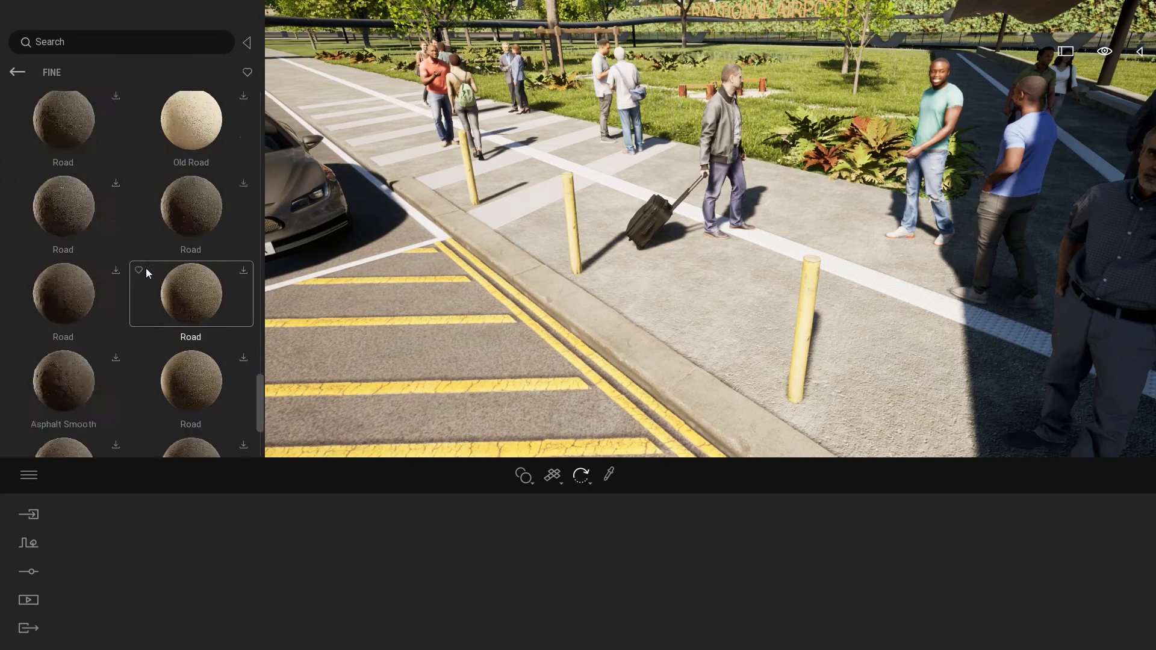
scroll(124, 199, "down", 1)
scroll(142, 263, "down", 1)
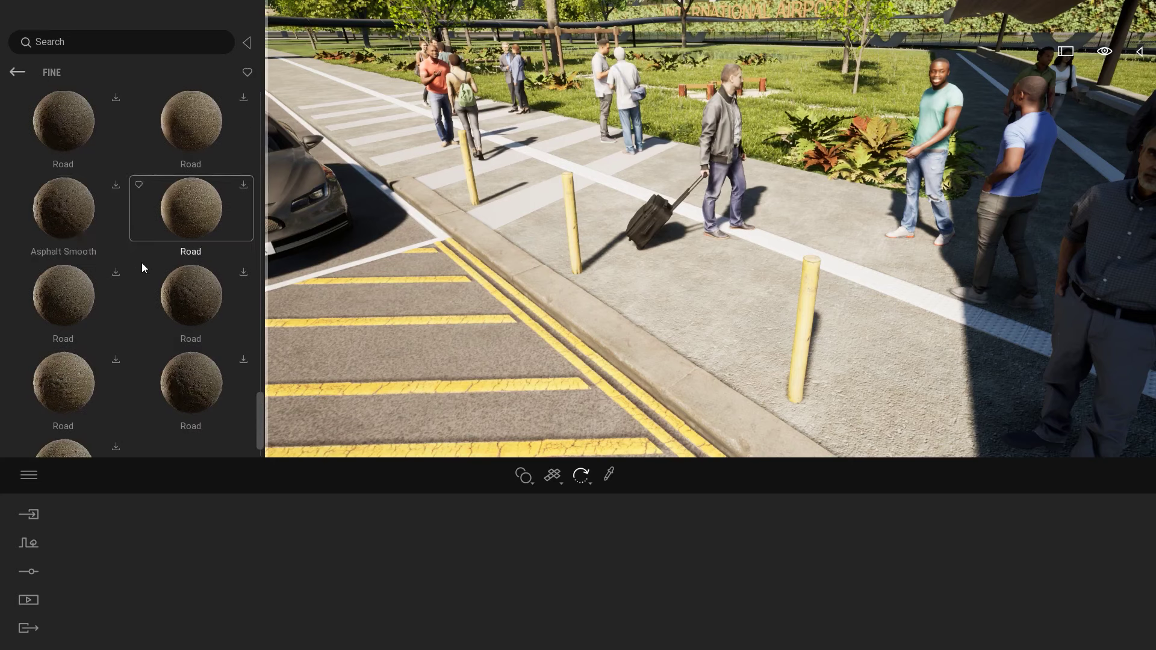
scroll(141, 269, "up", 2)
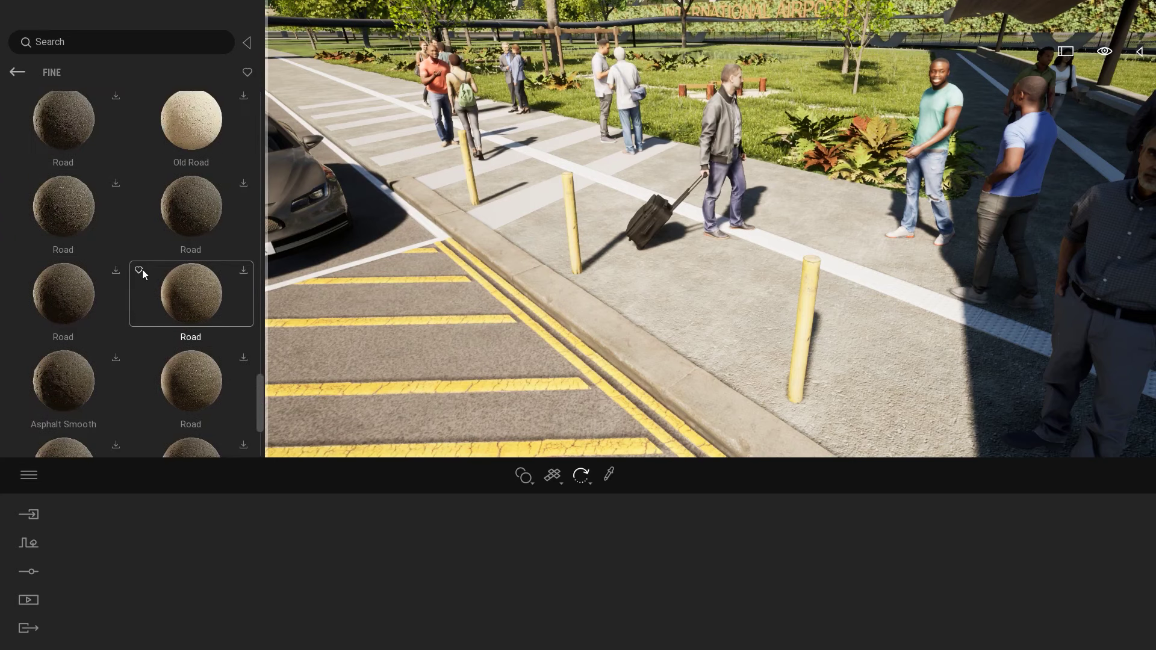
scroll(143, 269, "up", 2)
left_click_drag(259, 368, 253, 104)
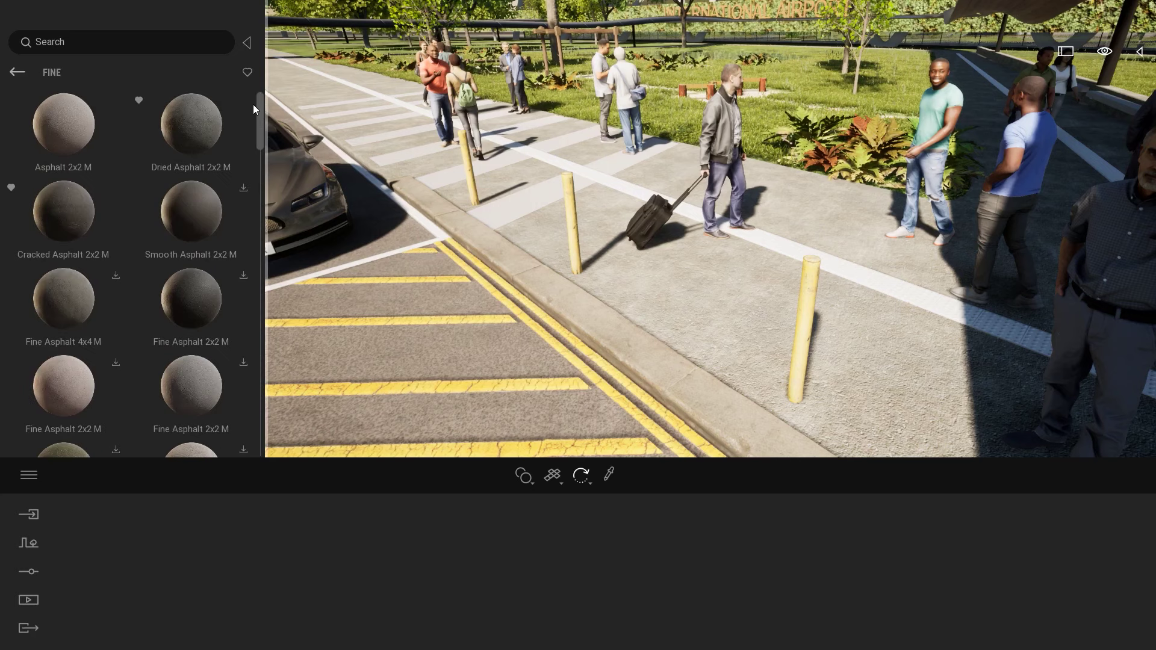
left_click(244, 188)
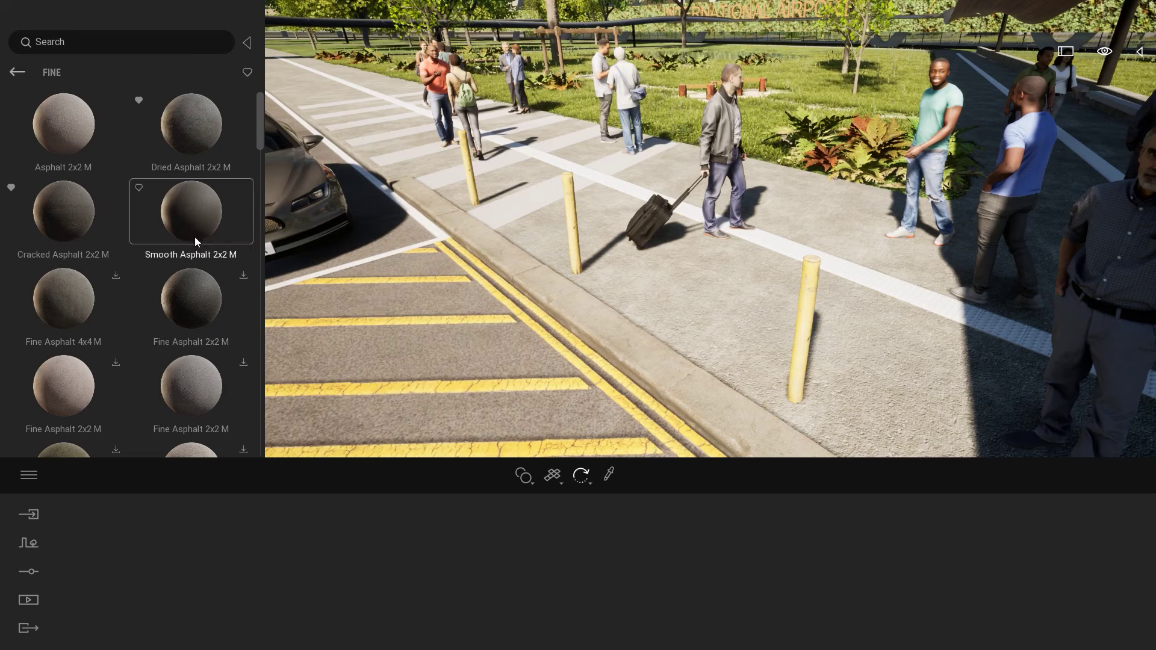
Apply Smooth Asphalt 2x2 M to the road and Dried Asphalt 2x2 M to the sidewalk
left_click_drag(182, 221, 507, 365)
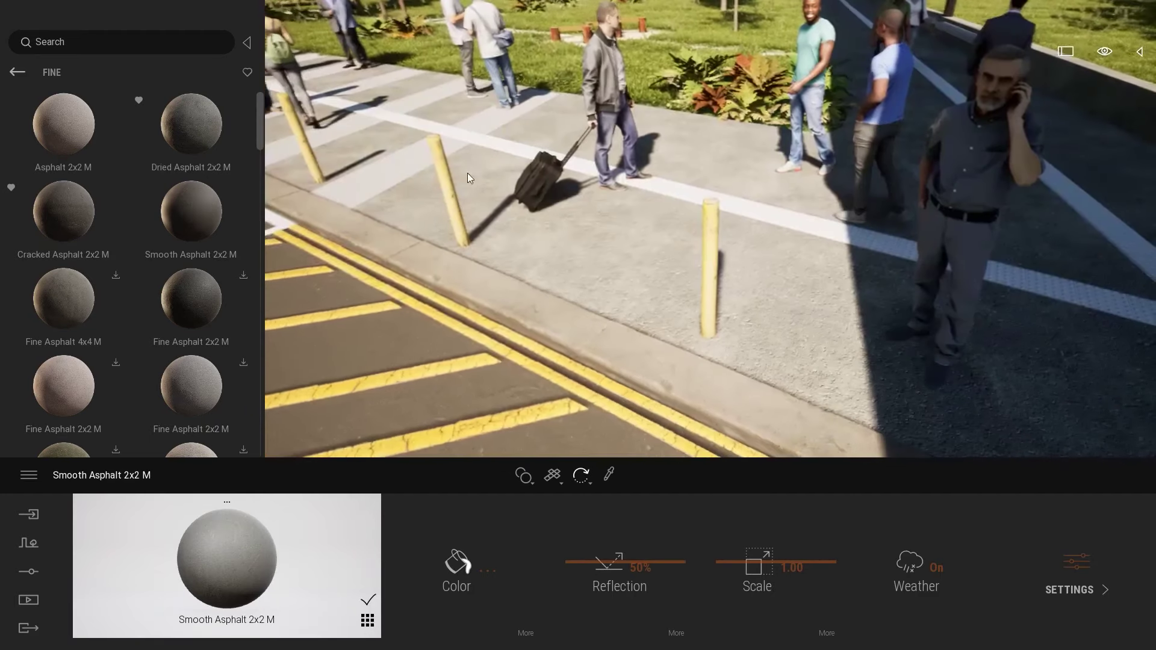
left_click_drag(650, 319, 650, 319)
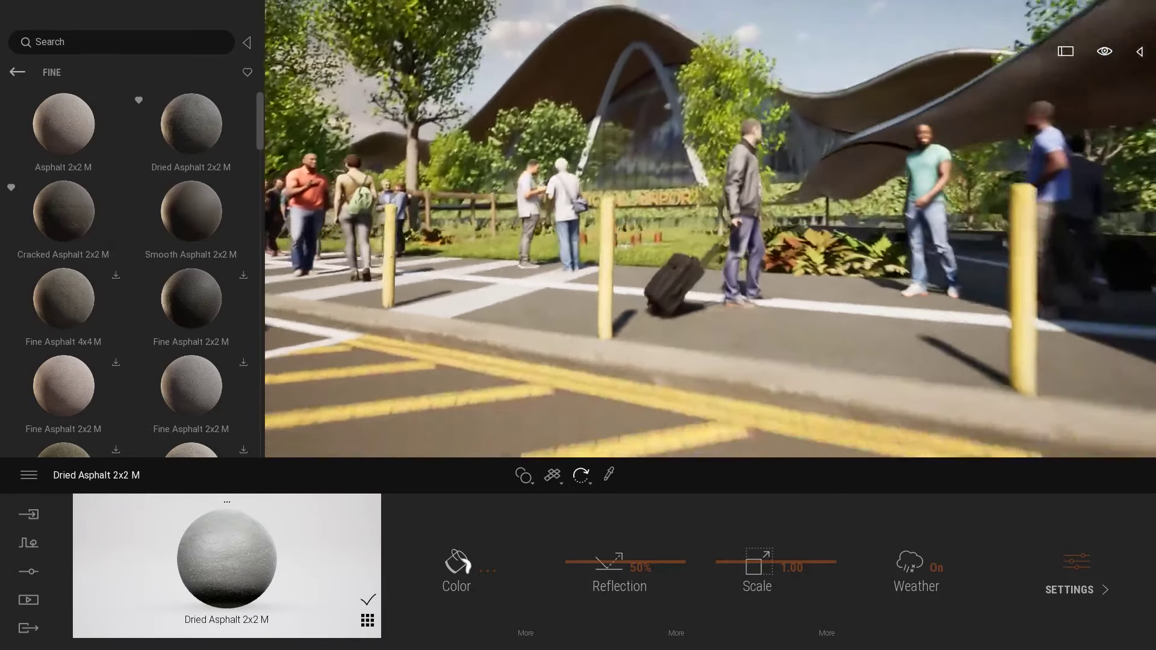
Leave the asphalt materials and return to the Megascans 3D Asset categories
left_click(18, 72)
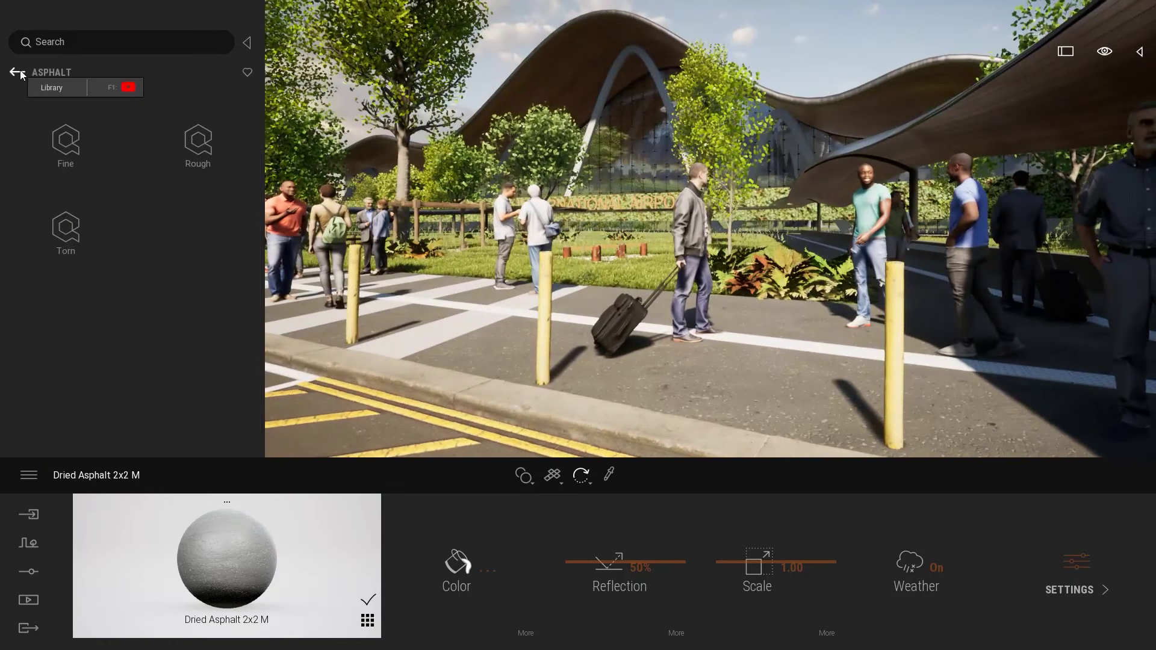
left_click(27, 8)
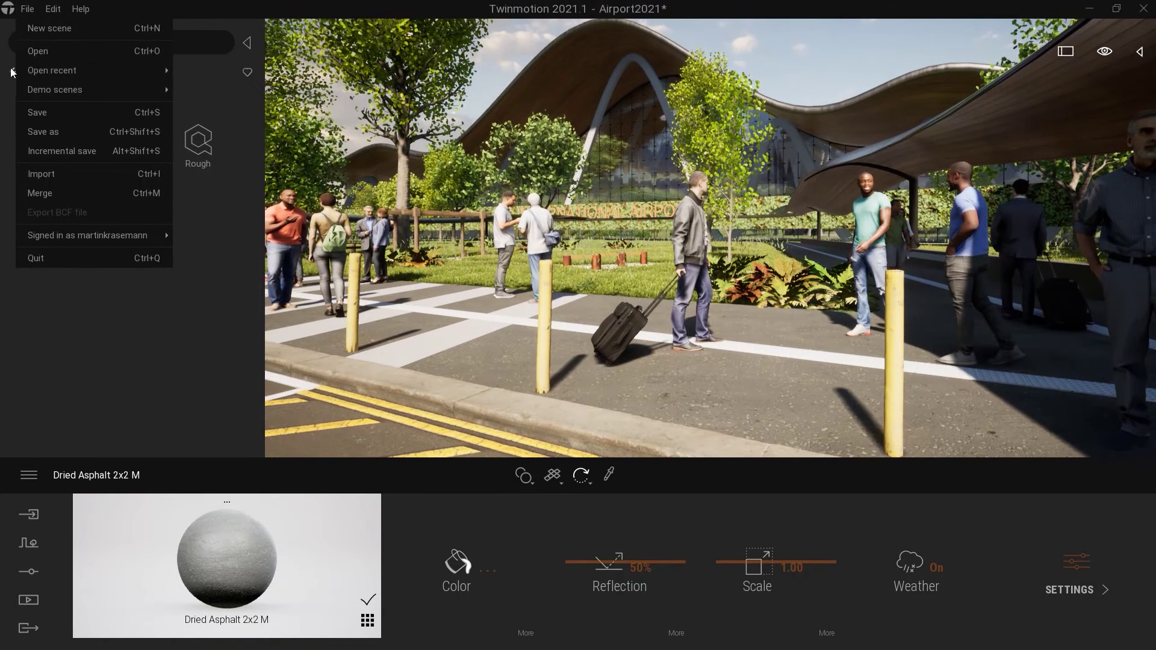
left_click(13, 73)
left_click(17, 73)
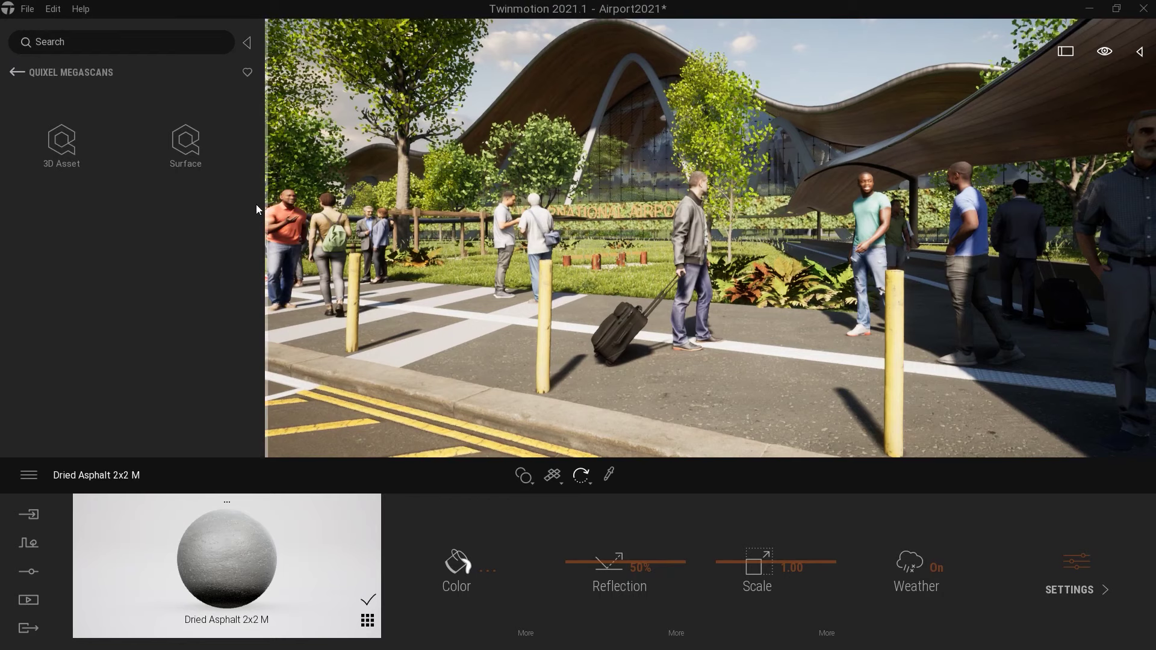
left_click(82, 150)
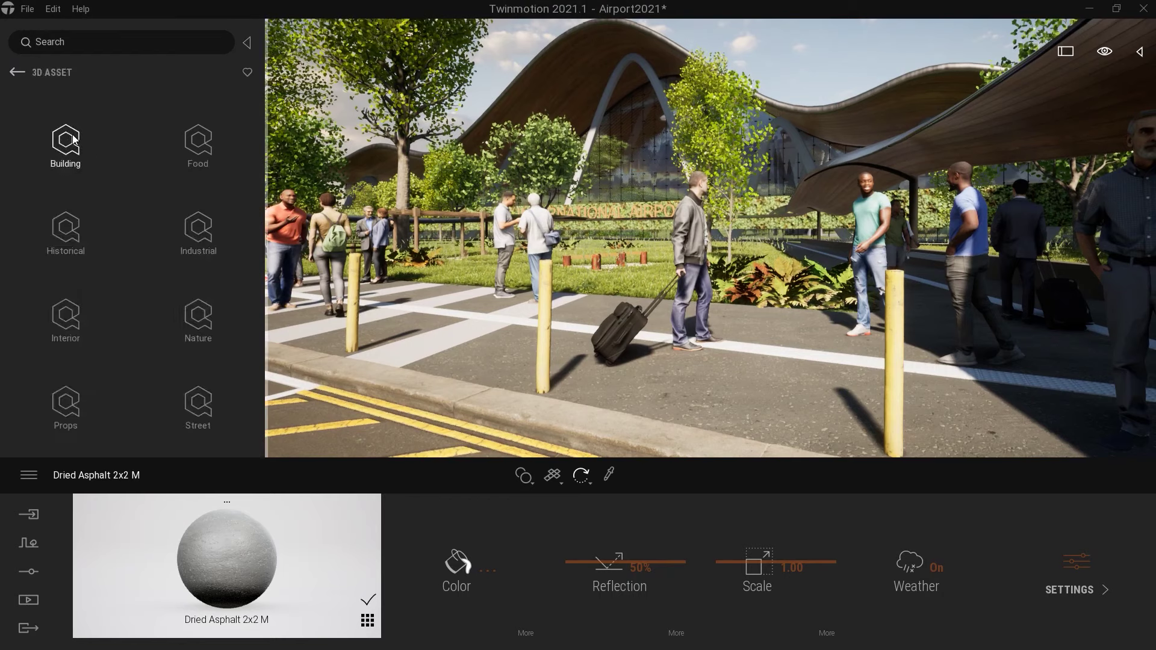
Browse the Building Beam, Roof and Door assets, then go back
left_click(74, 140)
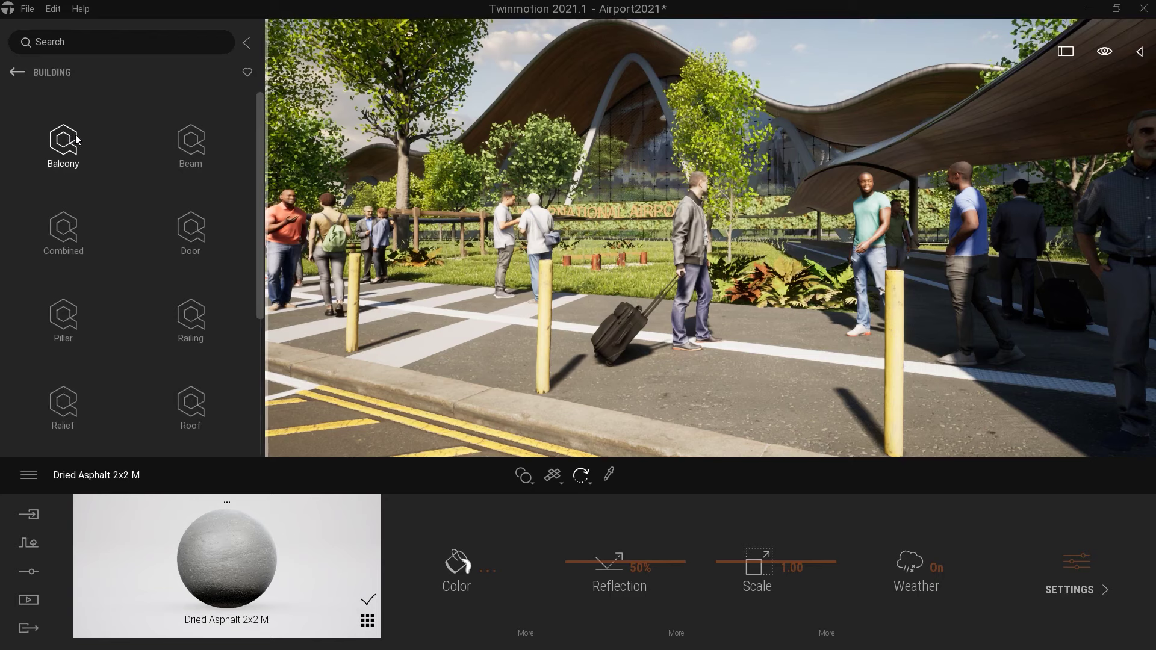
left_click(211, 135)
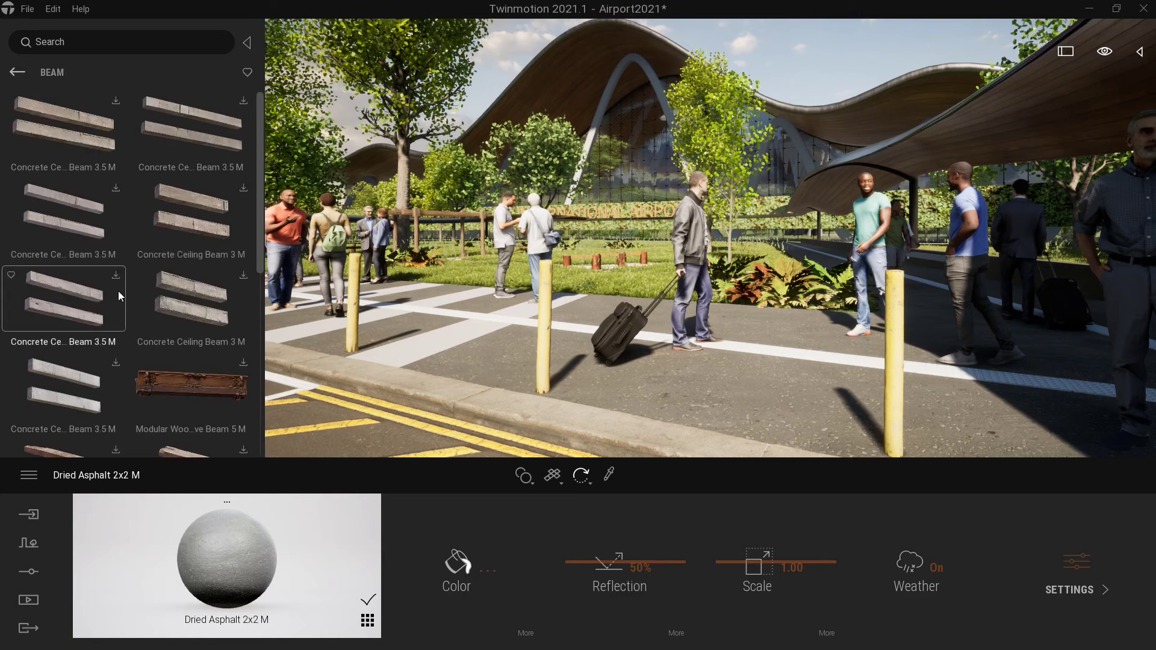
left_click(13, 73)
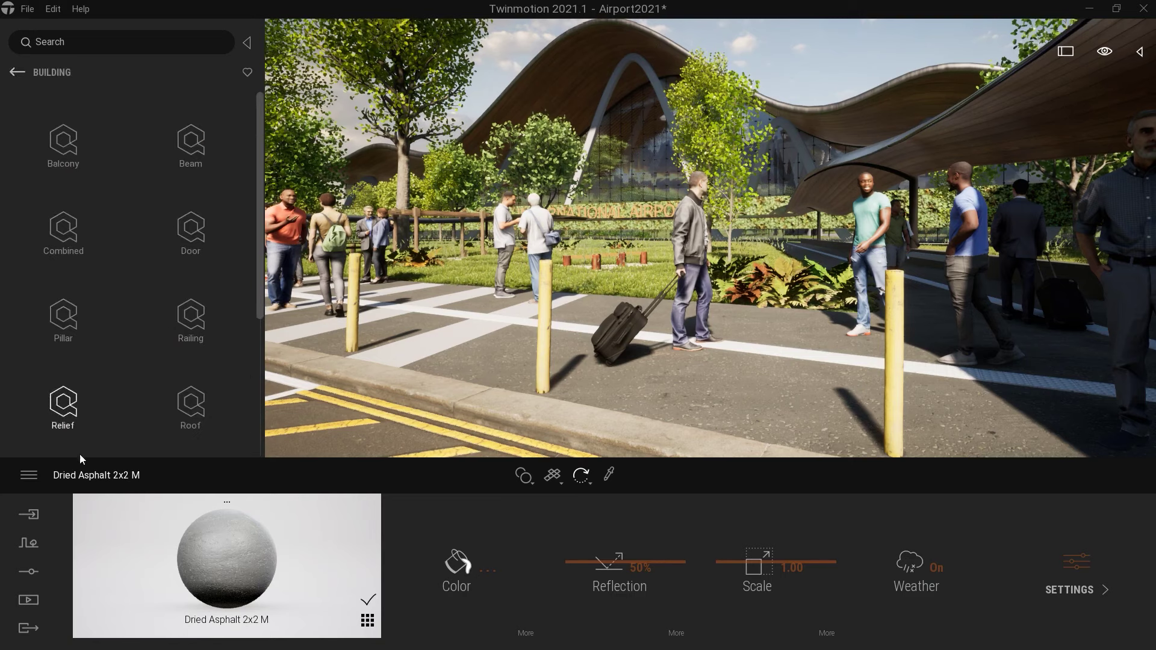
left_click(190, 402)
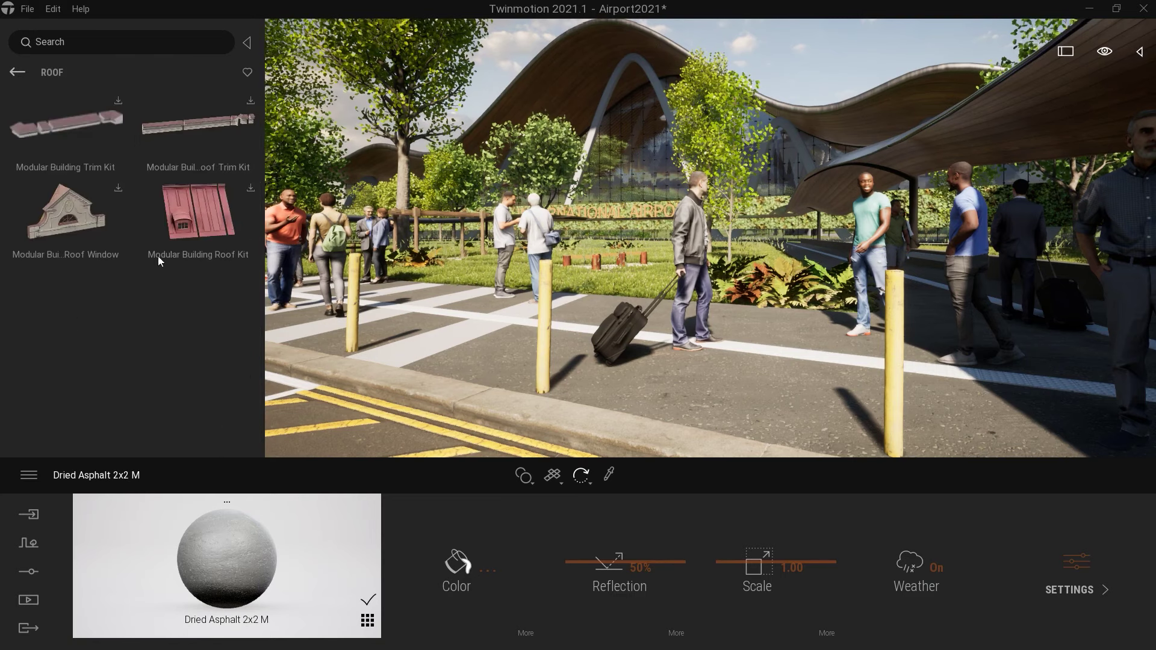
left_click(15, 73)
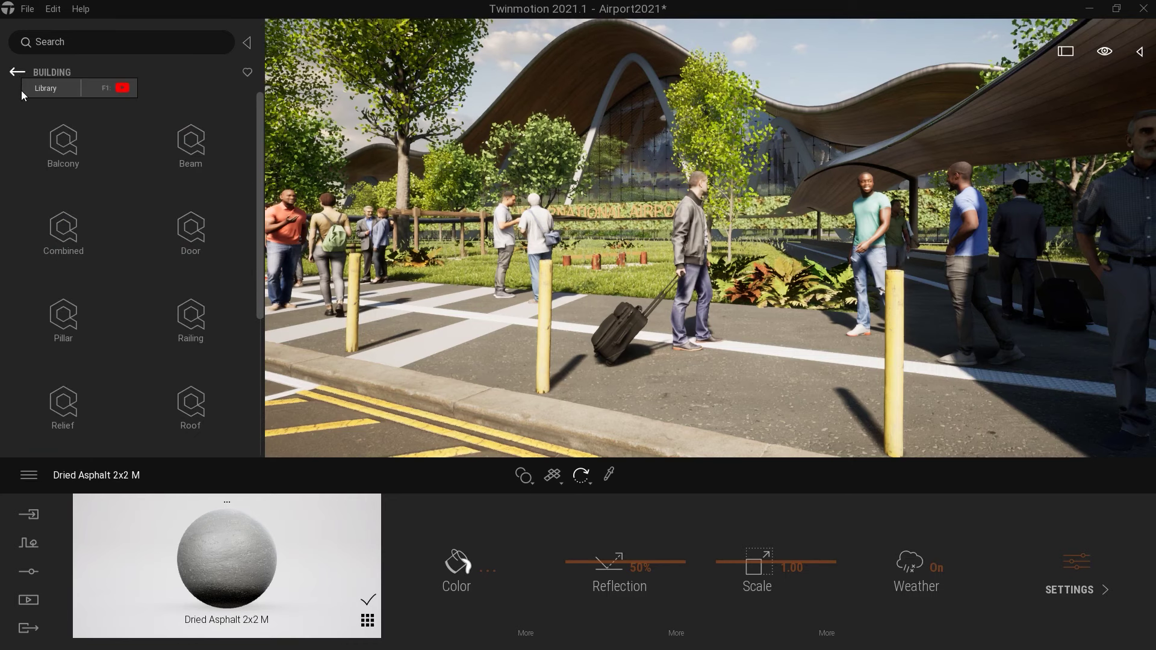
left_click(196, 235)
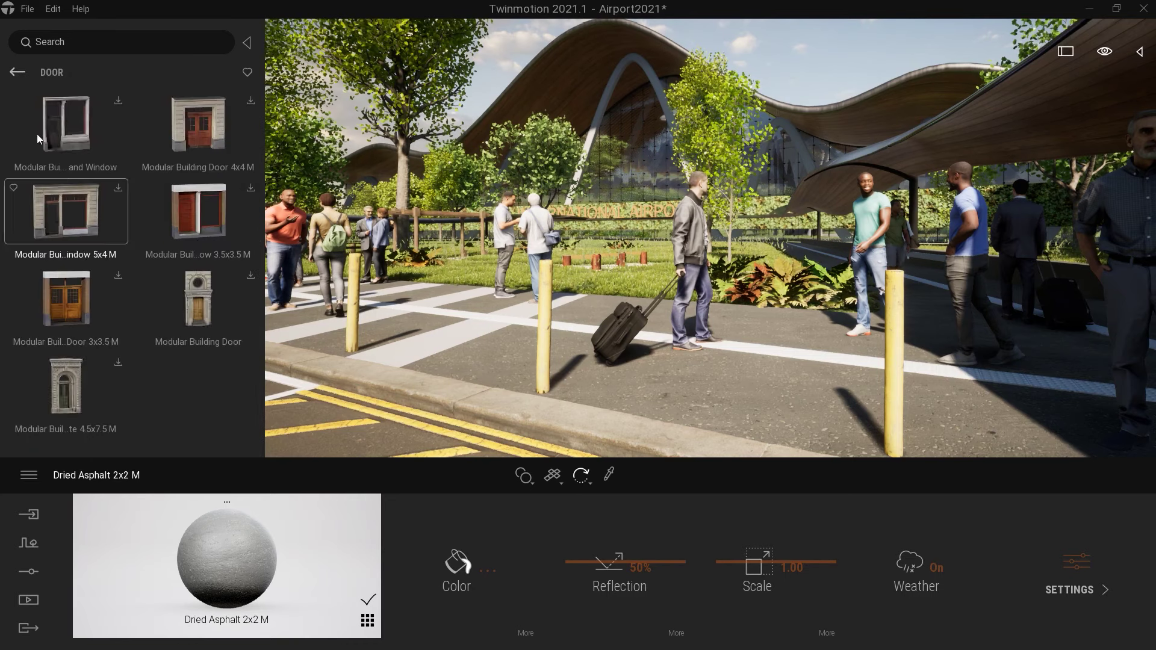
left_click(15, 73)
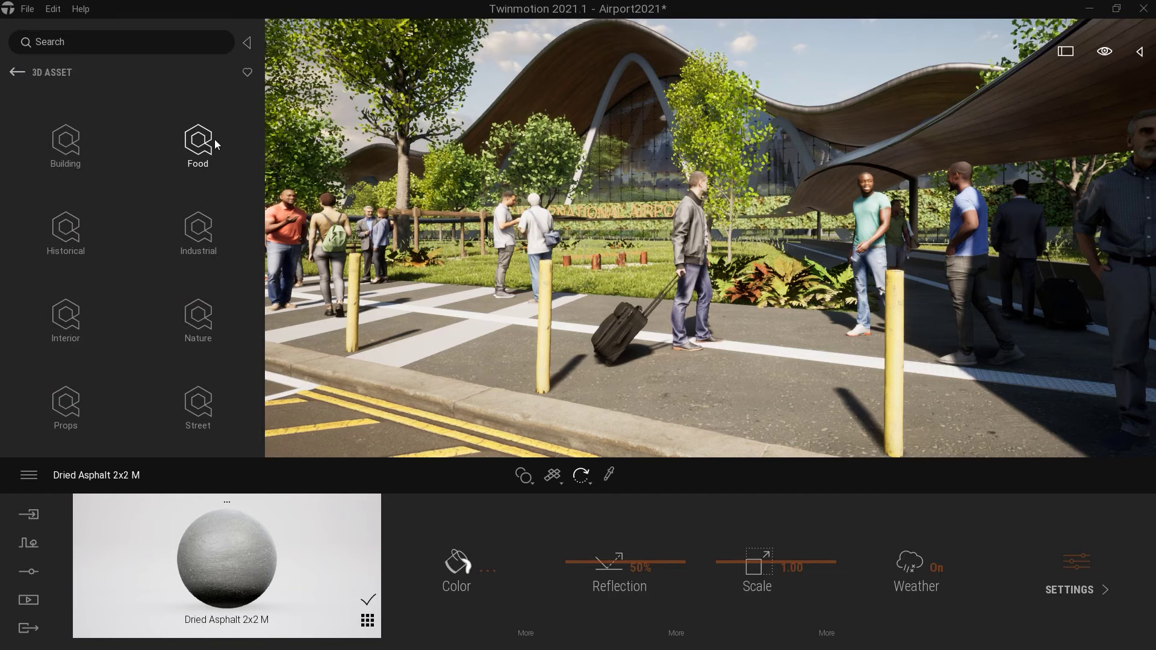
scroll(770, 246, "down", 3)
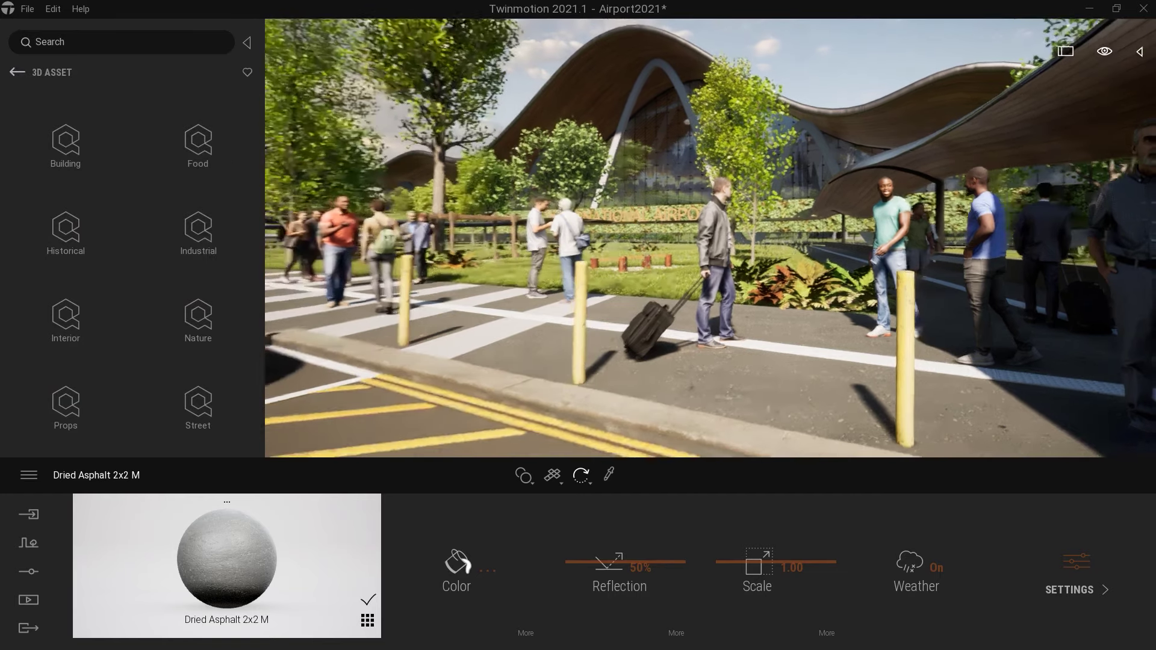
Dolly the camera back to reveal the striped road and parked cars before the terminal
left_click_drag(770, 247, 749, 298)
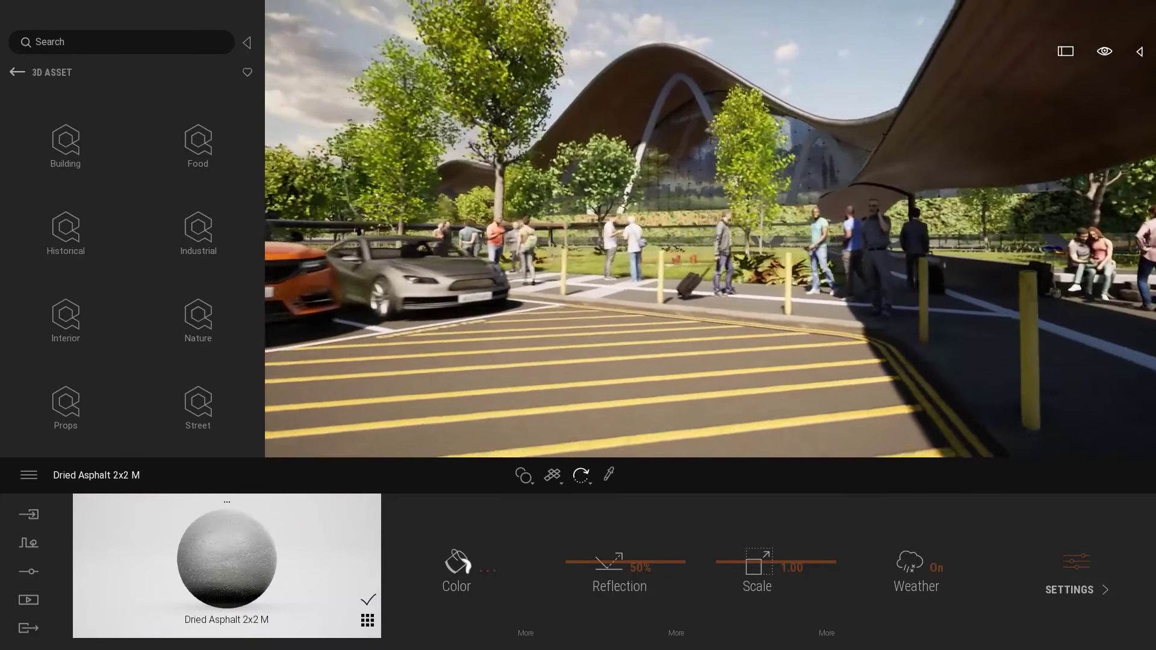